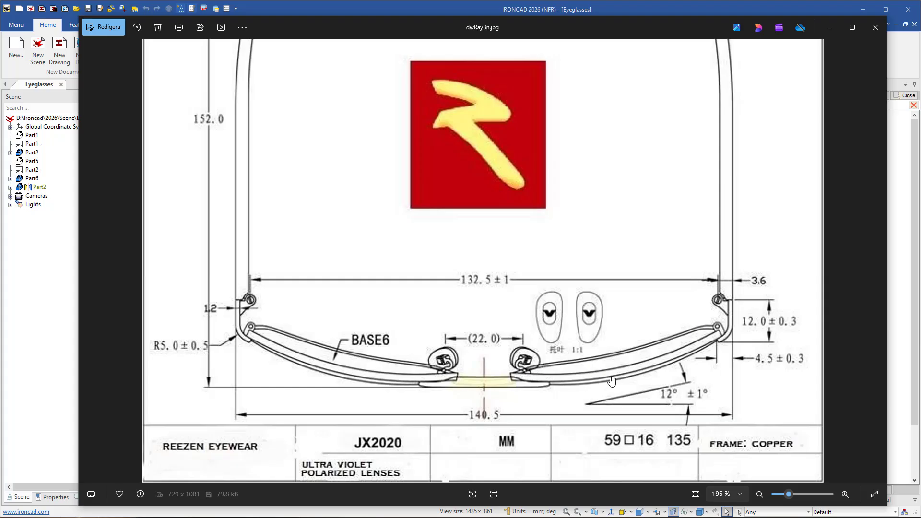
# - Examine the front, side and top views of the eyewear reference drawing and the finished frame model
pyautogui.moveTo(594, 95); pyautogui.dragTo(592, 230)
pyautogui.moveTo(527, 55)
pyautogui.mouseDown()
pyautogui.moveTo(524, 154)
pyautogui.moveTo(489, 200)
pyautogui.mouseUp()
pyautogui.moveTo(461, 159); pyautogui.dragTo(451, 415)
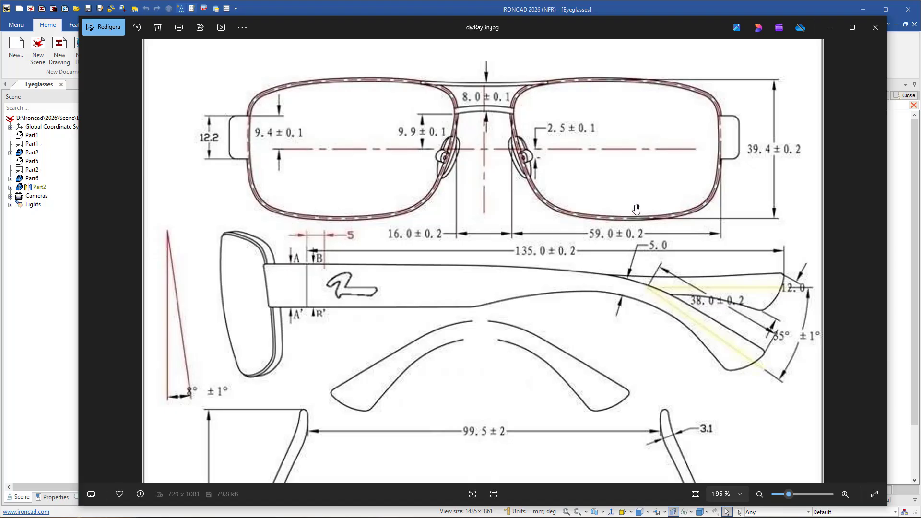
pyautogui.moveTo(347, 29); pyautogui.dragTo(920, 96)
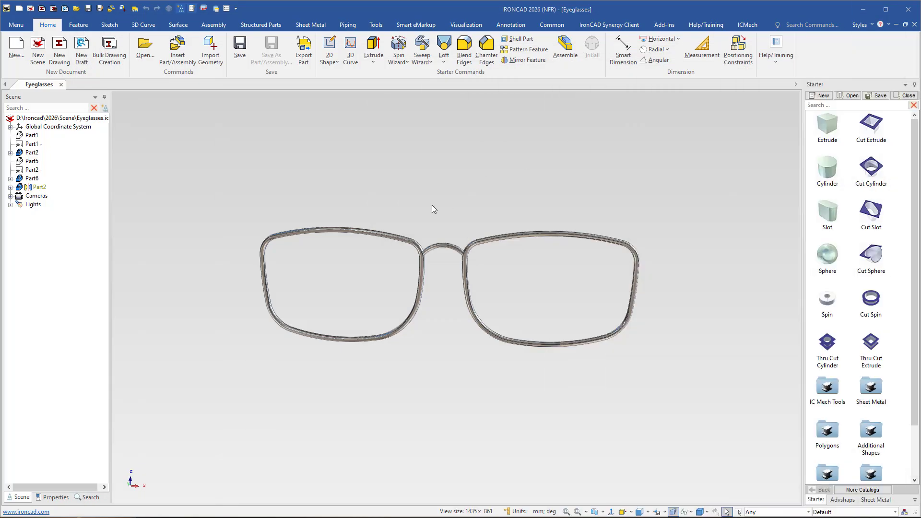
pyautogui.moveTo(441, 271)
pyautogui.mouseDown(button='middle')
pyautogui.moveTo(444, 426)
pyautogui.moveTo(456, 302)
pyautogui.moveTo(451, 285)
pyautogui.moveTo(440, 286)
pyautogui.moveTo(448, 289)
pyautogui.mouseUp(button='middle')
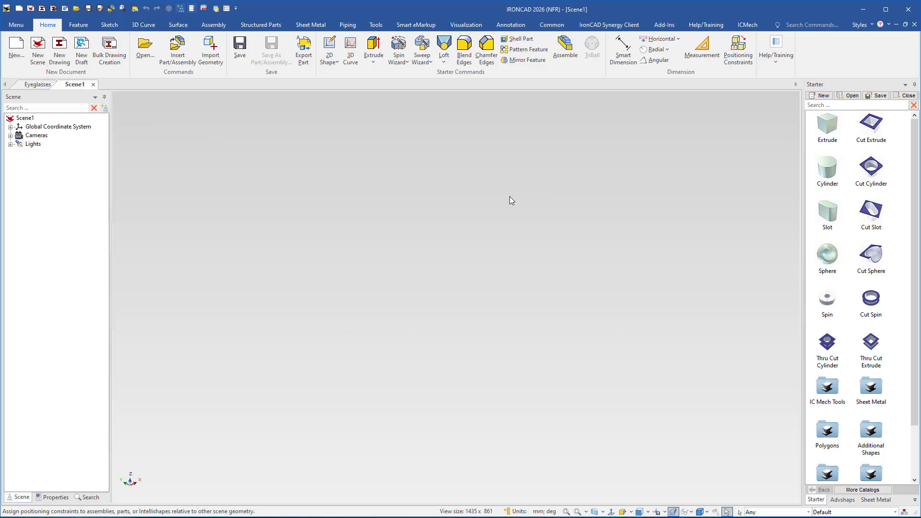
# - Add an extruded block to the new empty scene and size its top face to 59 mm by 39 mm
pyautogui.moveTo(830, 123); pyautogui.dragTo(472, 300)
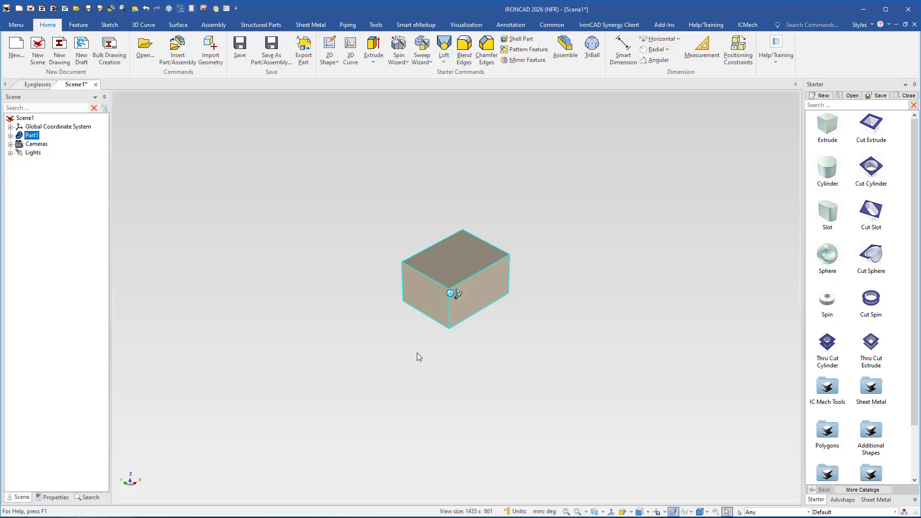
pyautogui.moveTo(409, 370); pyautogui.dragTo(459, 296, button='middle')
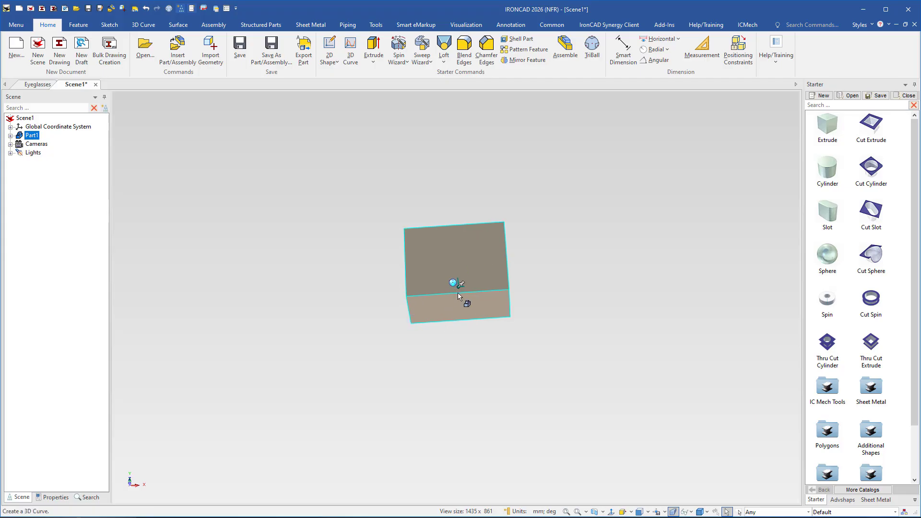
pyautogui.scroll(3, 458, 293)
pyautogui.click(451, 243)
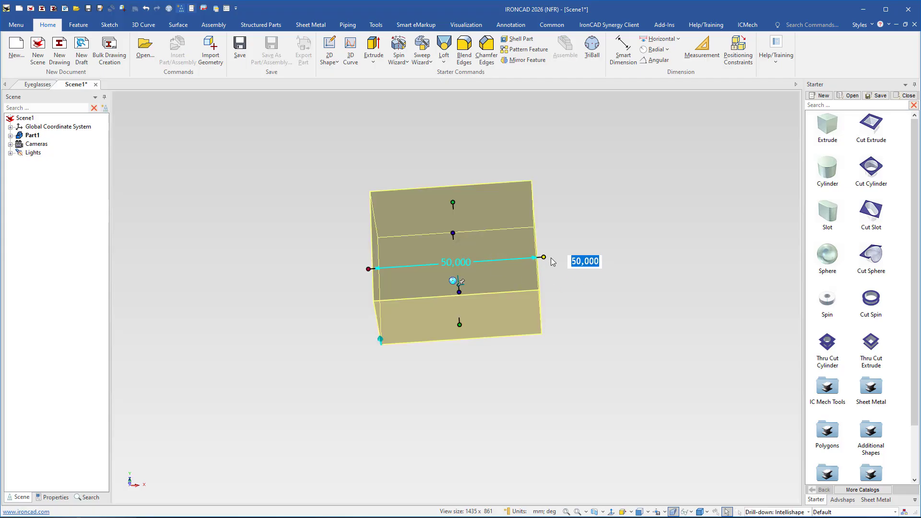
pyautogui.write('59')
pyautogui.press('Return')
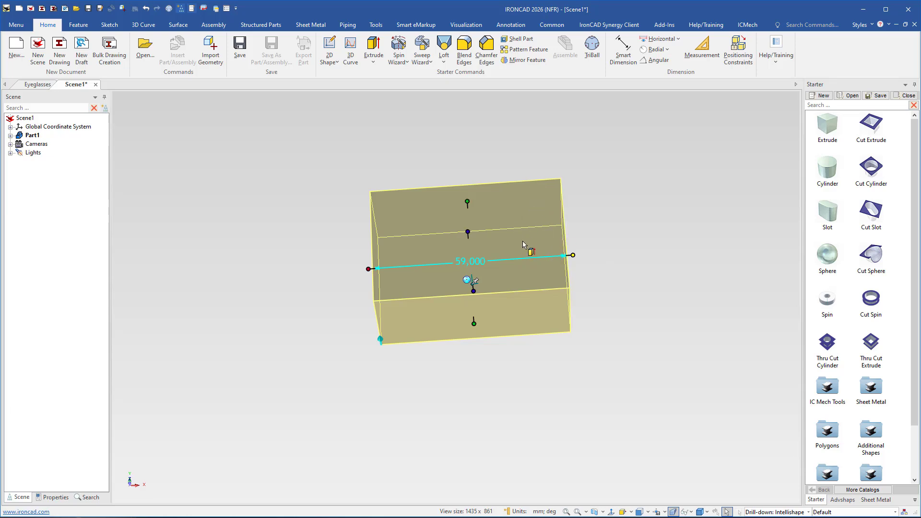
pyautogui.click(474, 320)
pyautogui.write('39')
pyautogui.press('Return')
# - Open the block's cross-section sketch for editing, with the surrounding scene geometry hidden
pyautogui.moveTo(508, 233); pyautogui.dragTo(489, 237, button='middle')
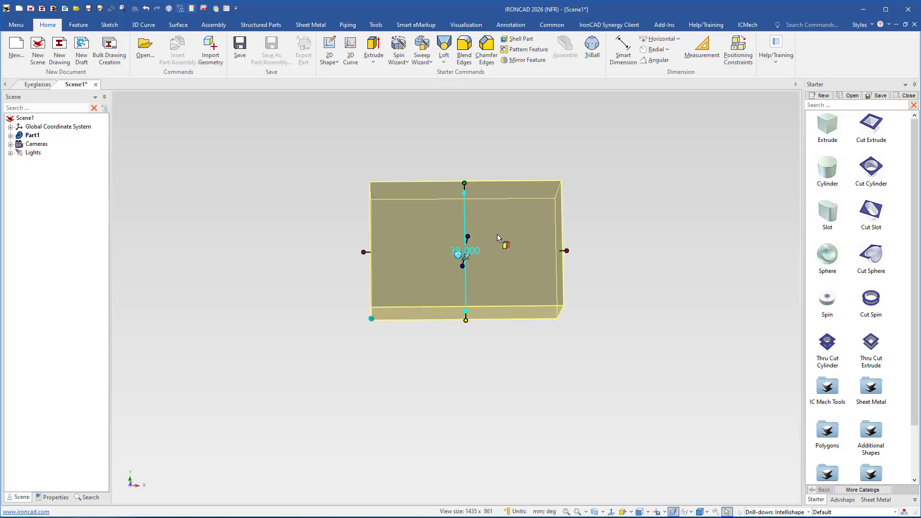
pyautogui.rightClick(499, 234)
pyautogui.click(533, 251)
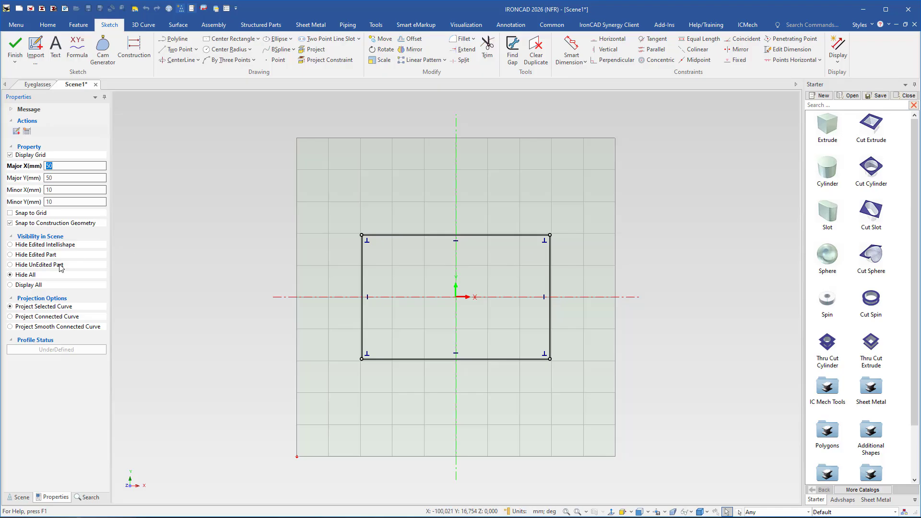
pyautogui.click(10, 284)
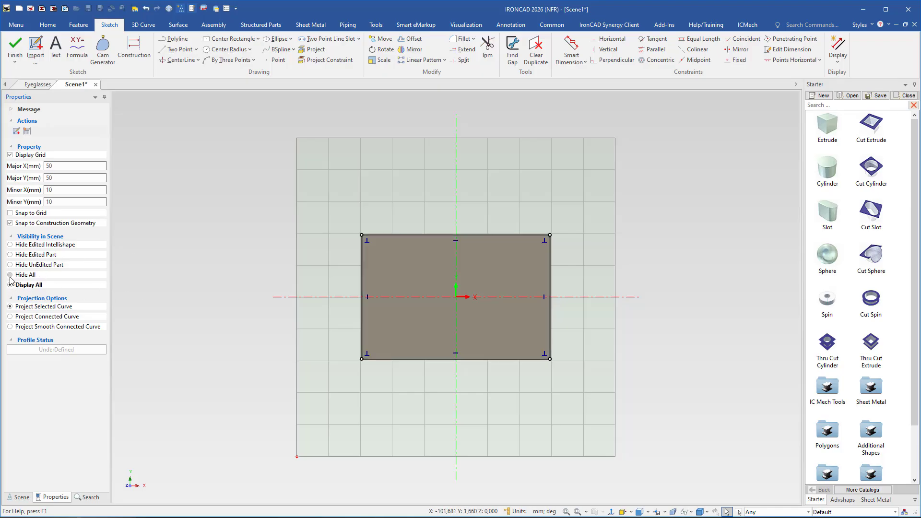
pyautogui.click(10, 275)
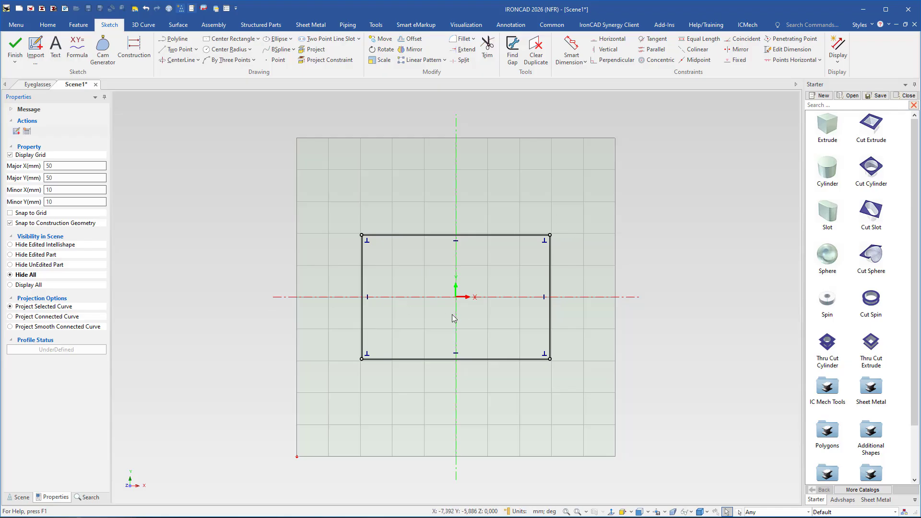
# - Draw a three-point arc of about 84 mm radius between the rectangle's vertical sides, peaking at the middle of its top edge
pyautogui.scroll(1, 468, 306)
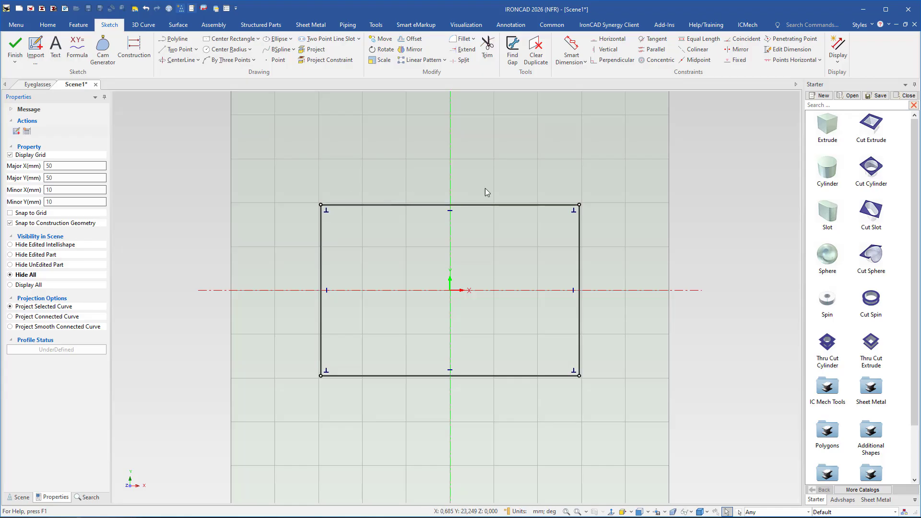
pyautogui.click(577, 234)
pyautogui.click(254, 60)
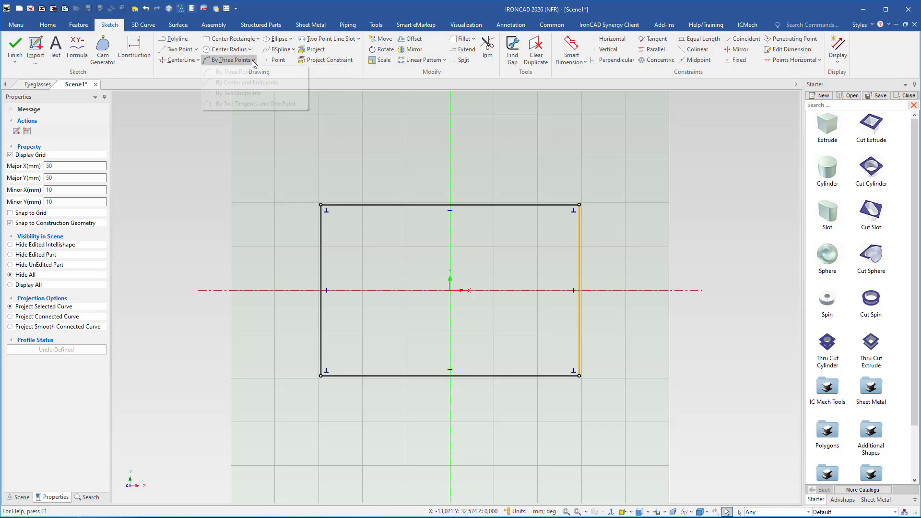
pyautogui.click(230, 70)
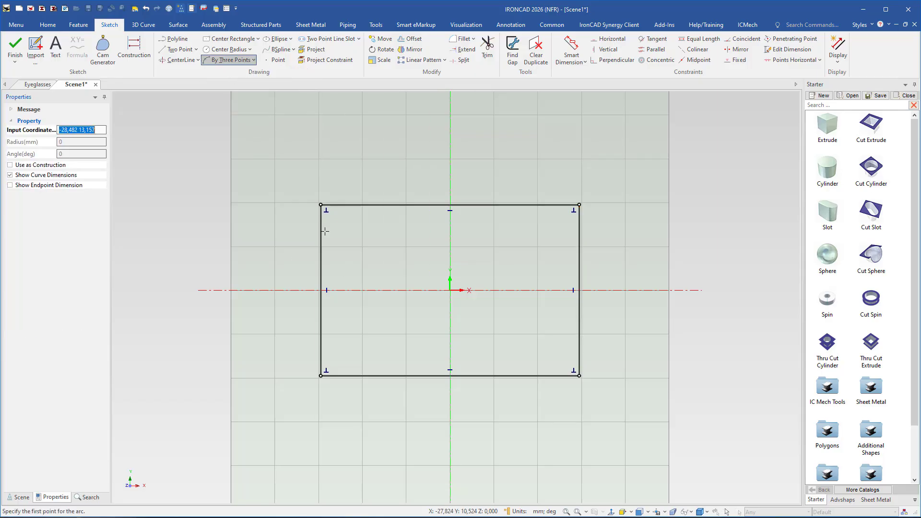
pyautogui.click(320, 227)
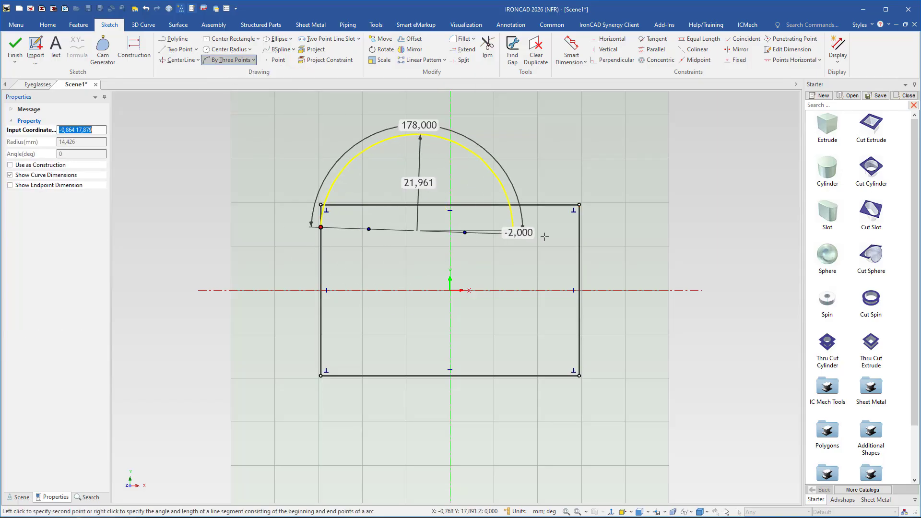
pyautogui.click(578, 228)
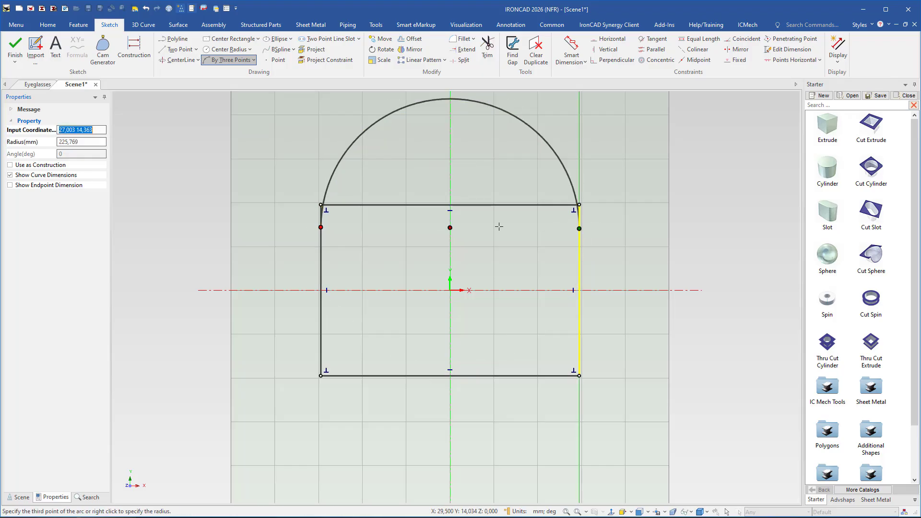
pyautogui.click(456, 205)
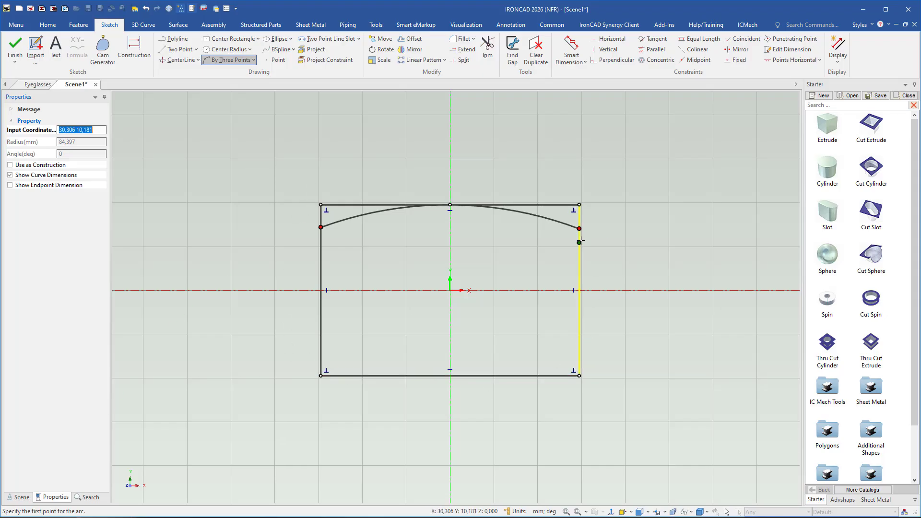
# - Draw two three-point side arcs from the top arc's ends, curving down and inward toward the rectangle's lower corners
pyautogui.click(579, 229)
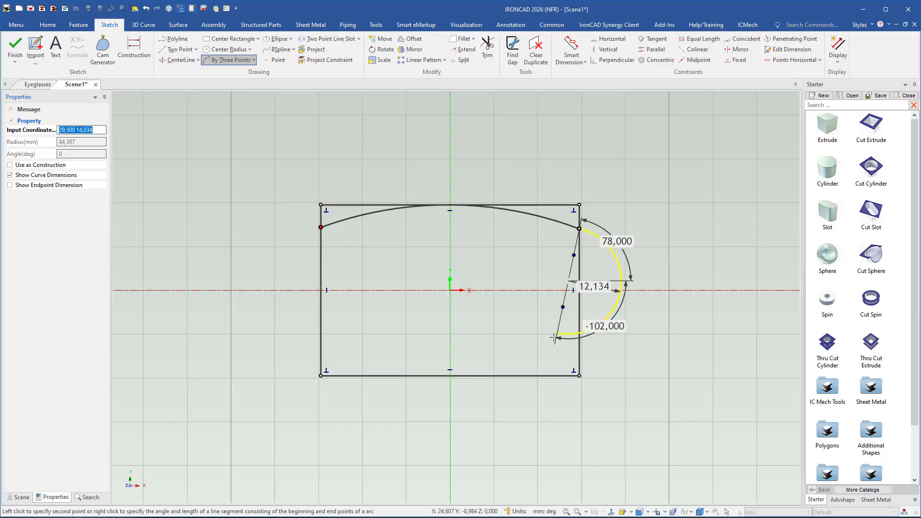
pyautogui.click(550, 355)
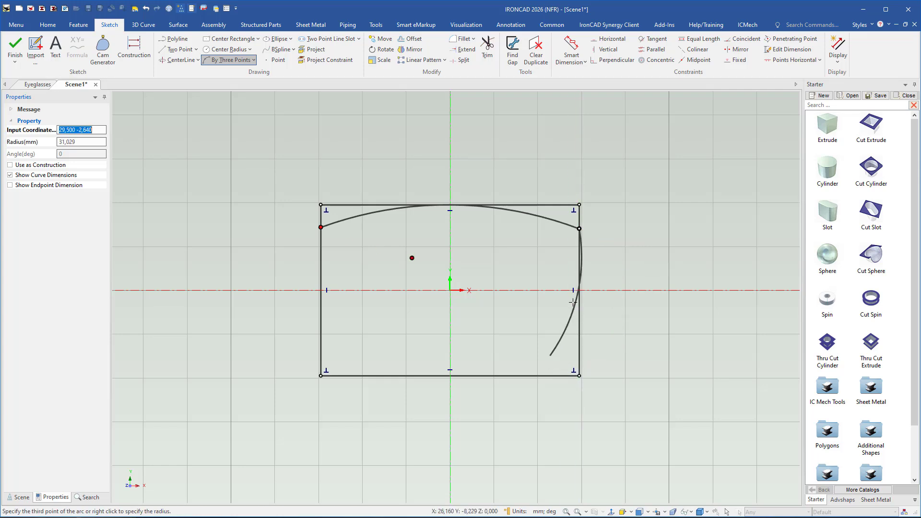
pyautogui.click(573, 294)
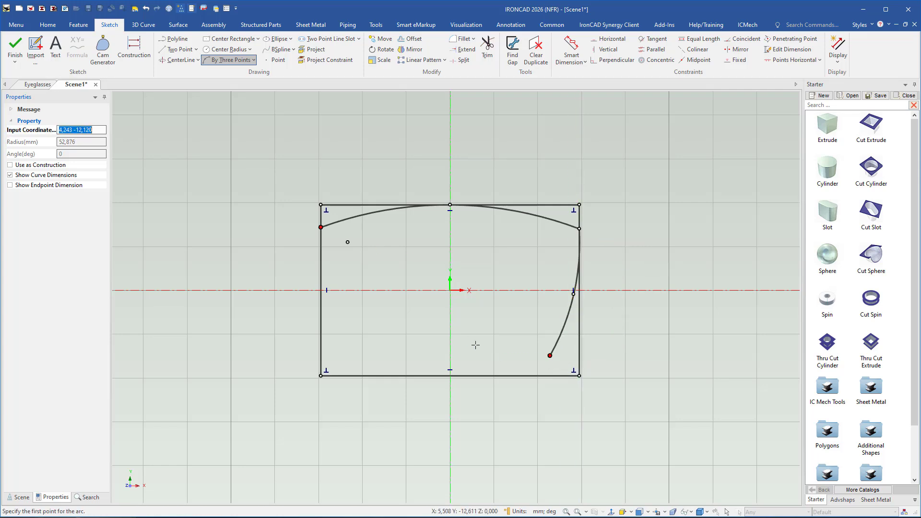
pyautogui.click(321, 226)
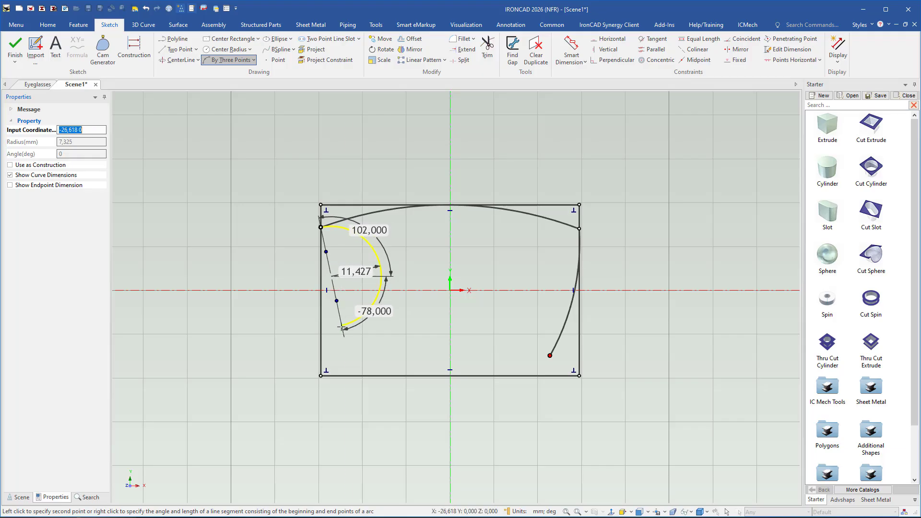
pyautogui.click(366, 346)
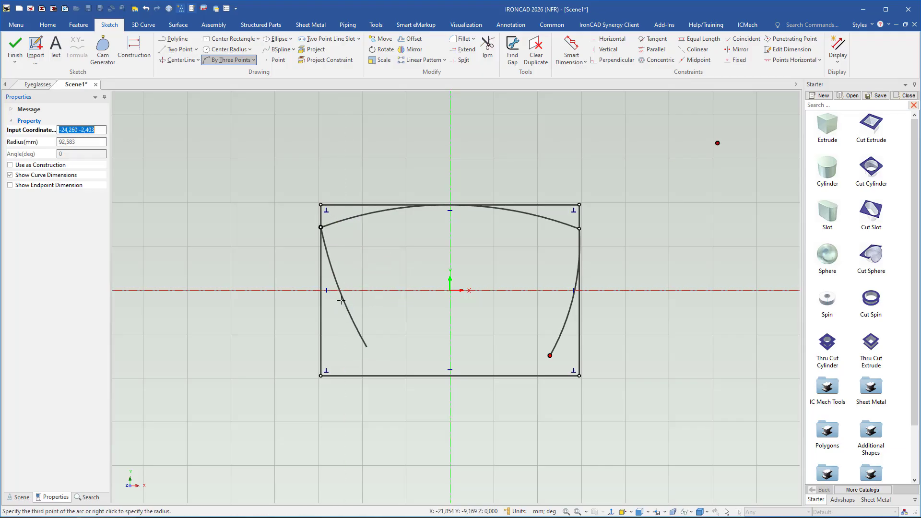
pyautogui.click(337, 301)
# - Close the lens outline with a three-point bottom arc joining the lower ends of the two side arcs
pyautogui.click(365, 346)
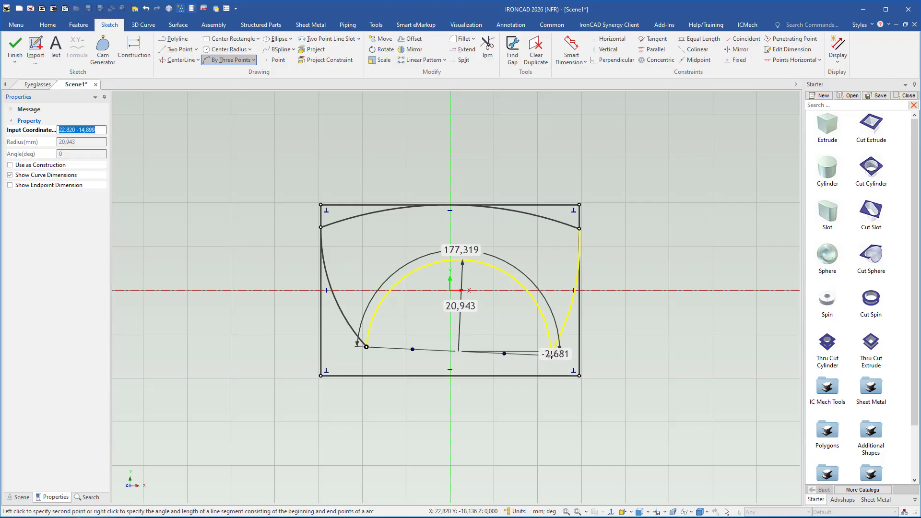
pyautogui.click(550, 355)
pyautogui.click(470, 368)
pyautogui.press('Escape')
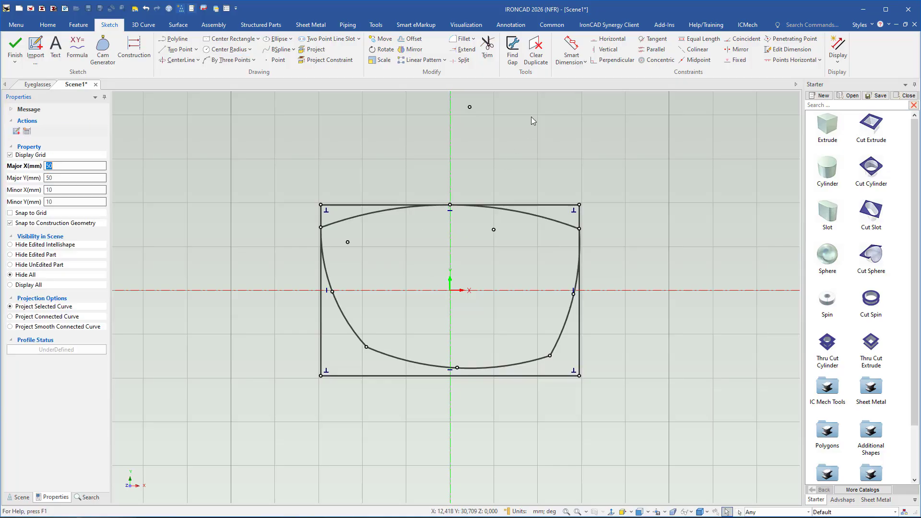
# - Constrain each of the four lens arcs tangent to its neighbouring rectangle edge
pyautogui.click(653, 40)
pyautogui.click(536, 215)
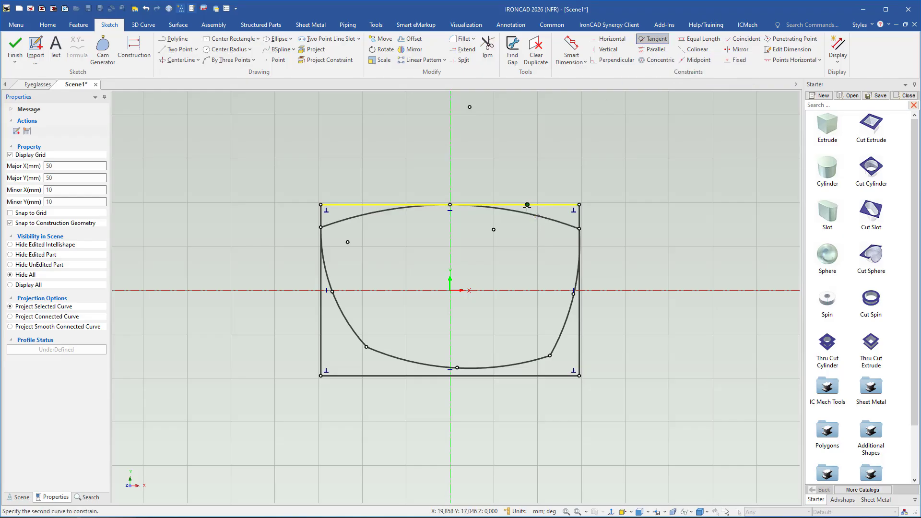
pyautogui.click(527, 205)
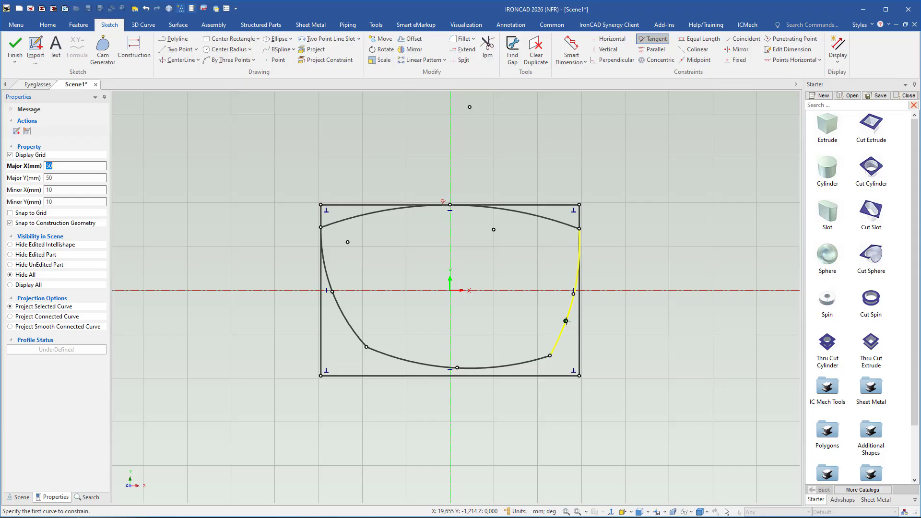
pyautogui.click(578, 334)
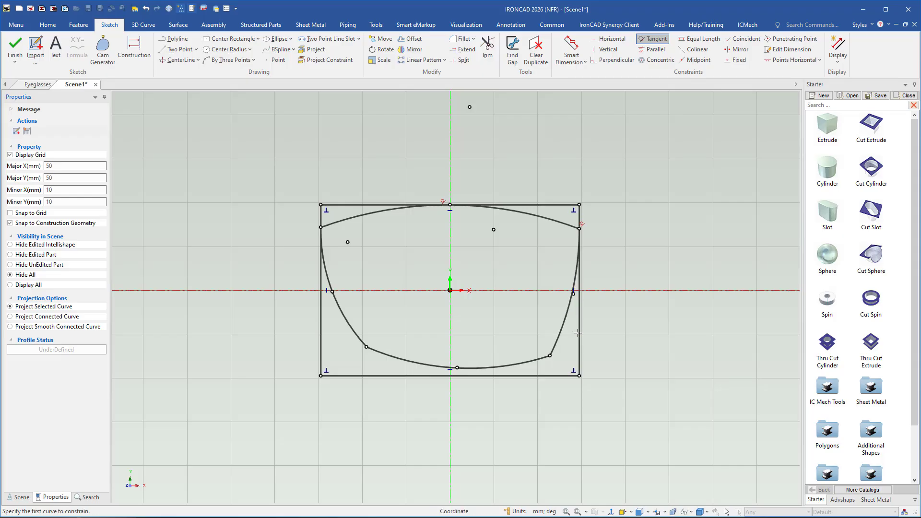
pyautogui.click(482, 376)
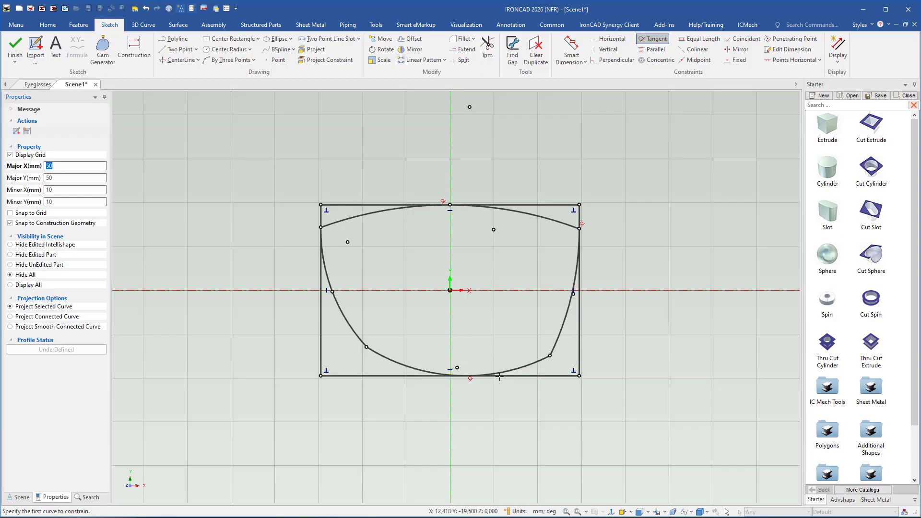
pyautogui.click(345, 318)
pyautogui.click(320, 322)
pyautogui.press('Escape')
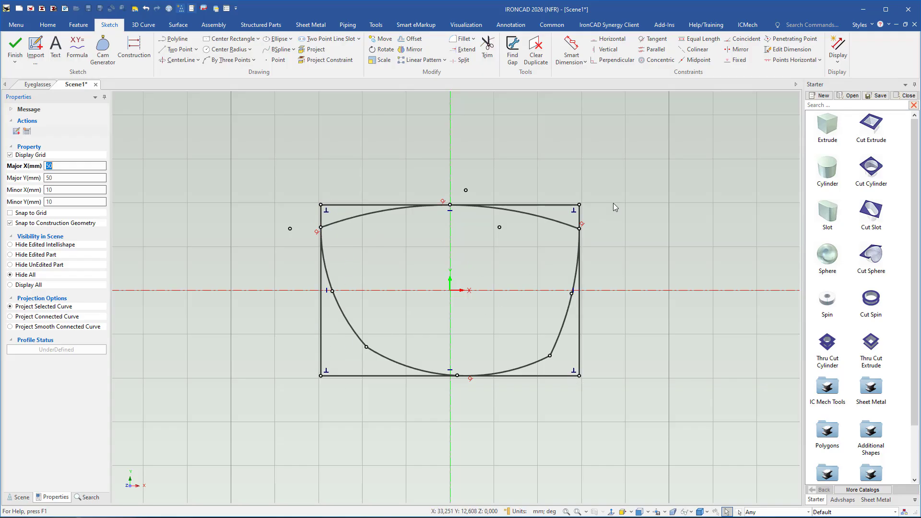
# - Apply Fixed constraints to all four edges of the bounding rectangle
pyautogui.click(735, 60)
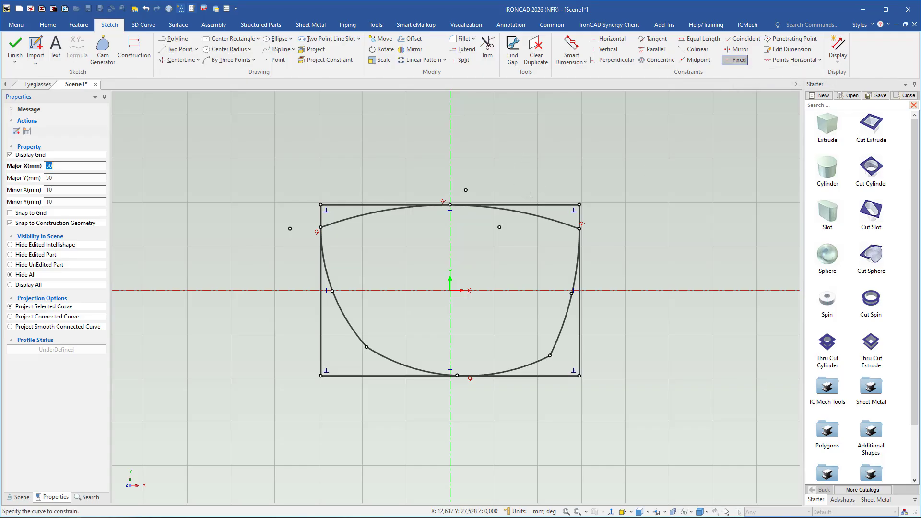
pyautogui.click(538, 205)
pyautogui.click(320, 304)
pyautogui.click(358, 375)
pyautogui.click(579, 337)
pyautogui.press('Escape')
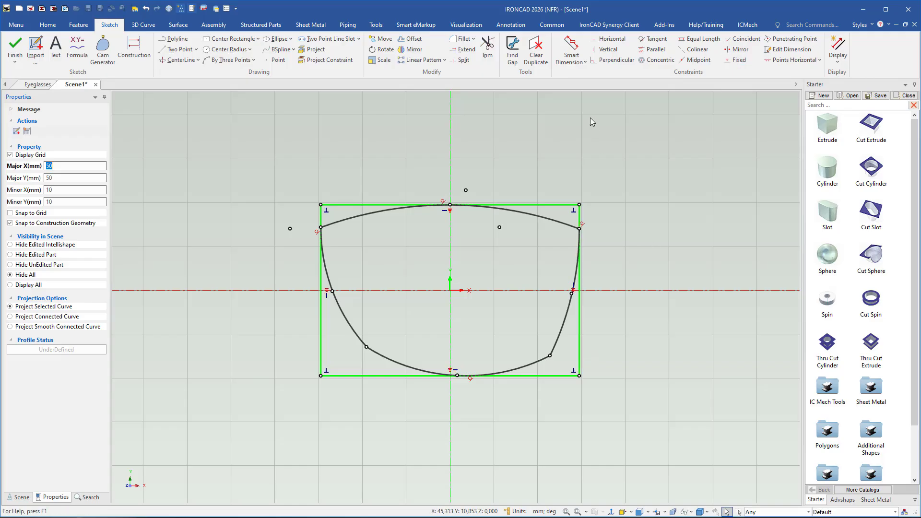
# - Dimension the vertical distance from the outline's lower-left corner point to the rectangle's bottom edge
pyautogui.click(573, 48)
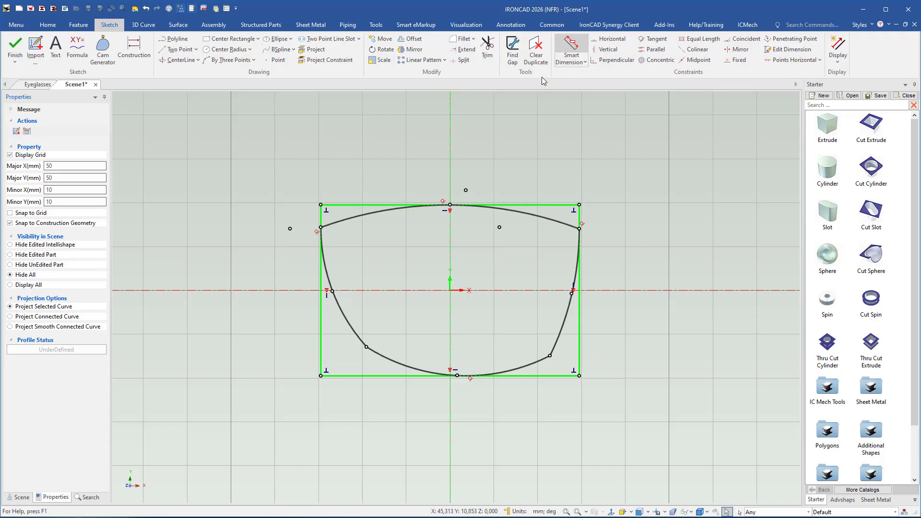
pyautogui.click(366, 347)
pyautogui.click(359, 375)
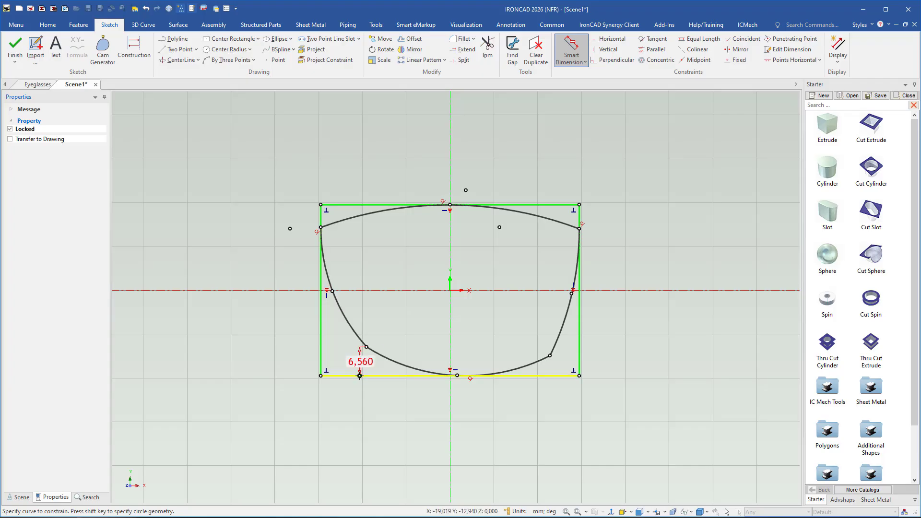
pyautogui.click(258, 379)
pyautogui.click(244, 380)
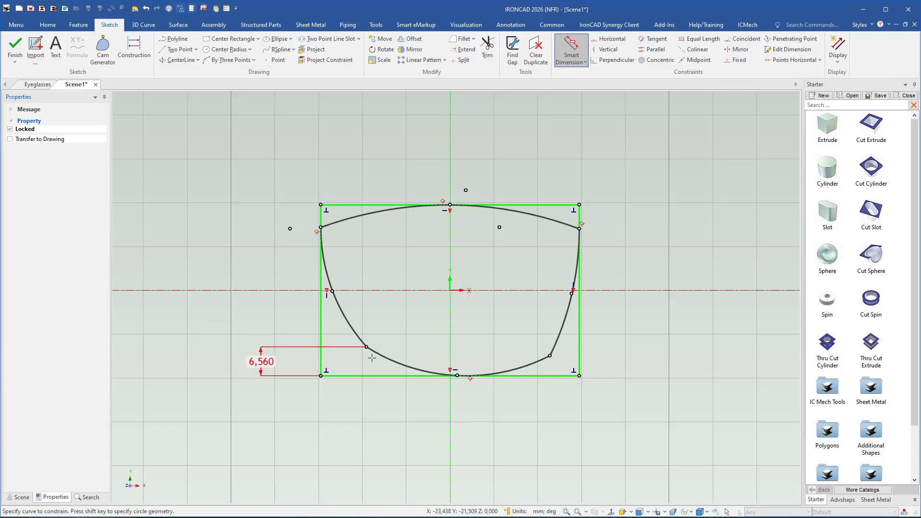
# - Dimension the horizontal distance from the outline's lower-left corner point to the rectangle's left edge
pyautogui.click(366, 347)
pyautogui.click(358, 376)
pyautogui.click(321, 341)
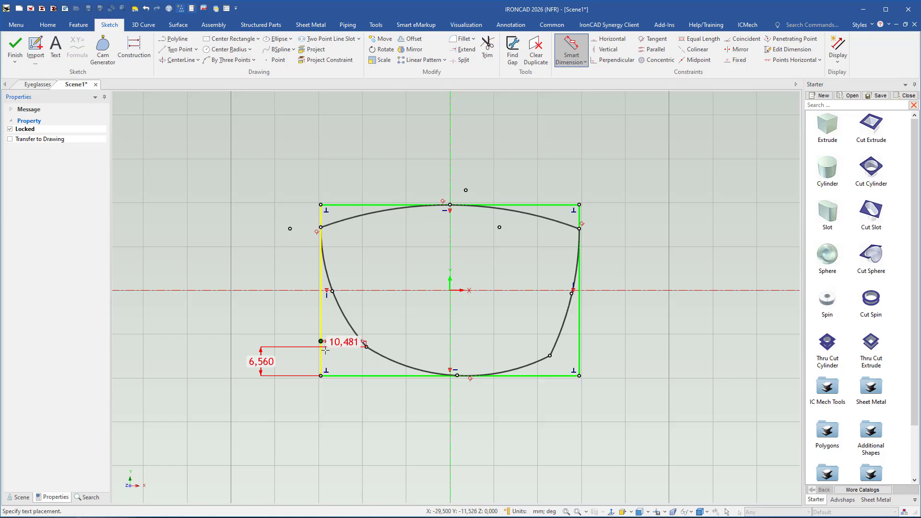
pyautogui.click(328, 411)
pyautogui.click(388, 423)
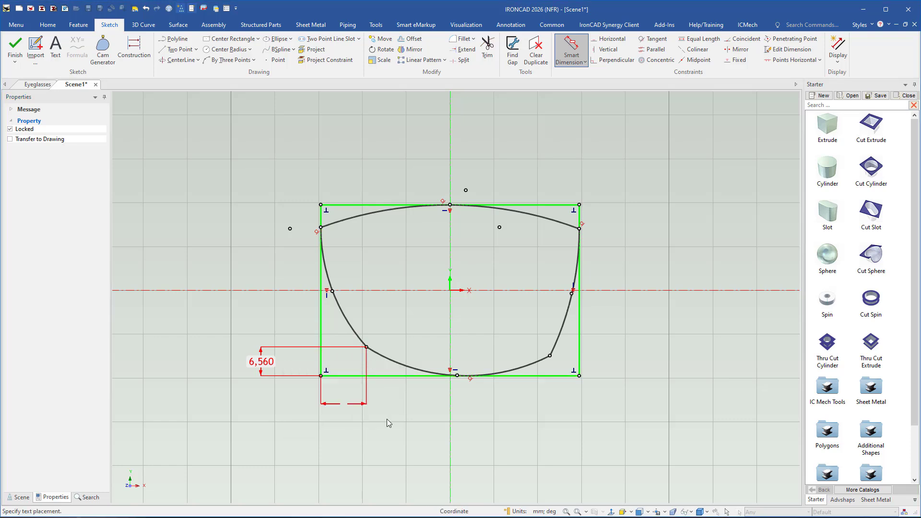
# - Dimension the outline's lower-right corner point horizontally to the rectangle's right edge and vertically to its bottom edge
pyautogui.click(550, 355)
pyautogui.click(568, 404)
pyautogui.press('Return')
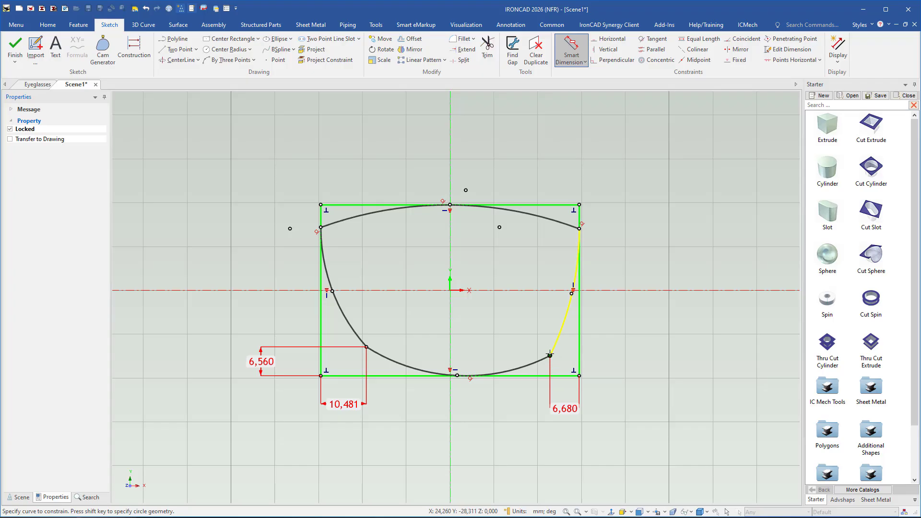
pyautogui.click(549, 355)
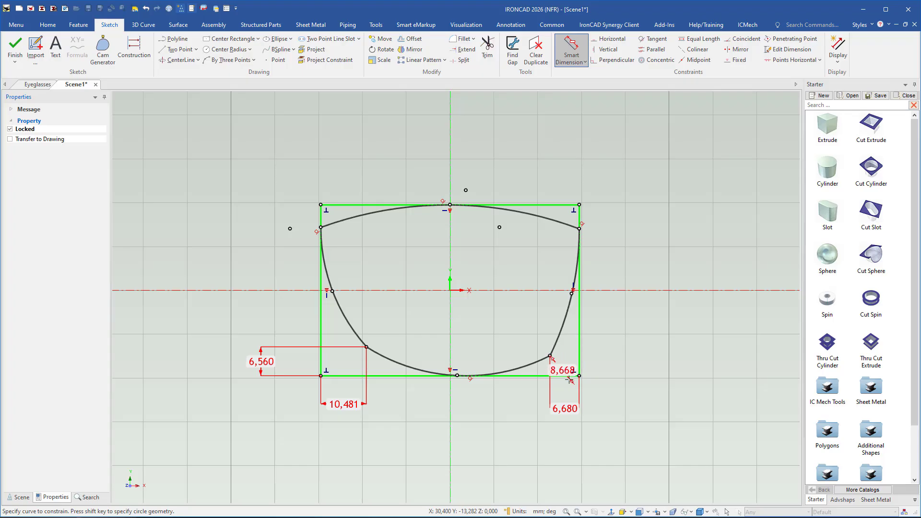
pyautogui.click(559, 375)
pyautogui.click(619, 367)
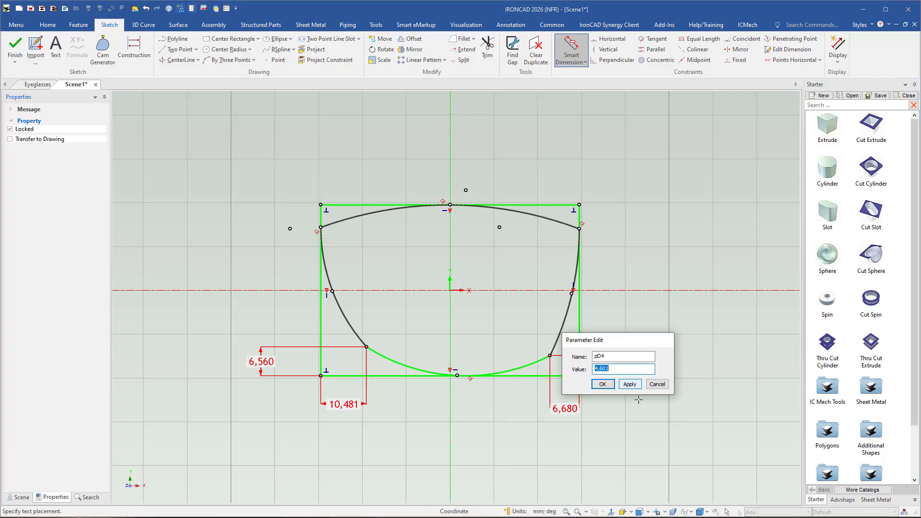
pyautogui.click(602, 383)
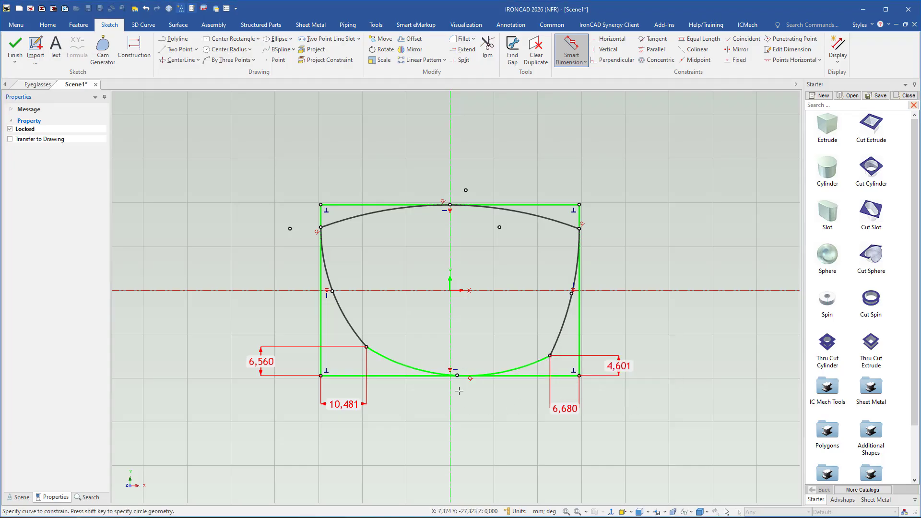
pyautogui.press('Escape')
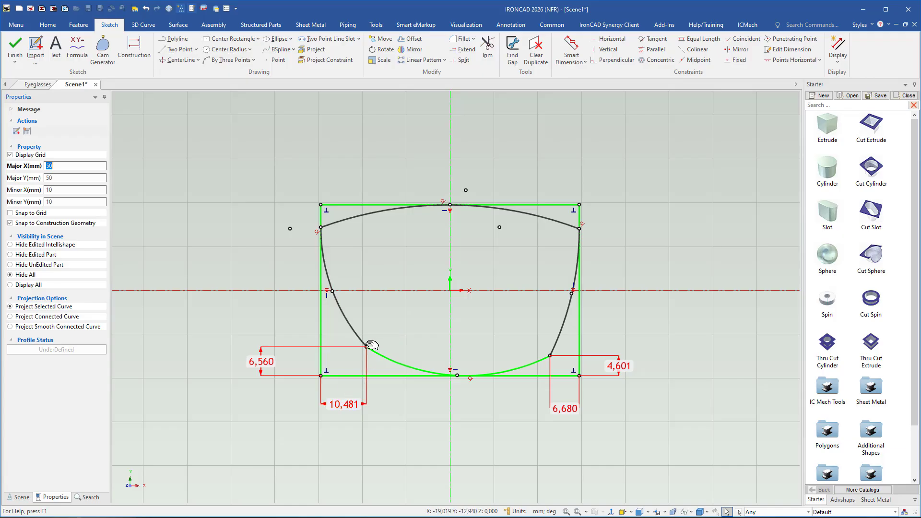
# - Set the lower-left corner point's offsets to 8 mm horizontally and 6 mm vertically
pyautogui.doubleClick(350, 403)
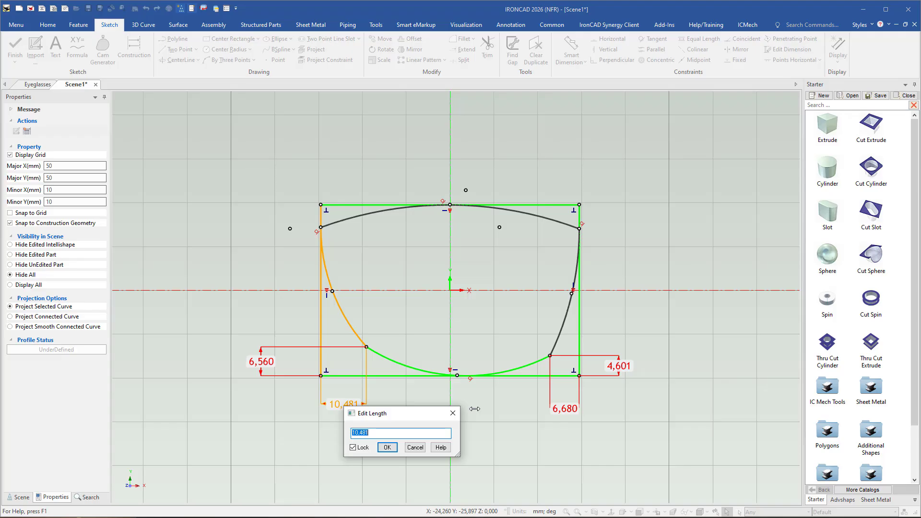
pyautogui.write('8')
pyautogui.press('Return')
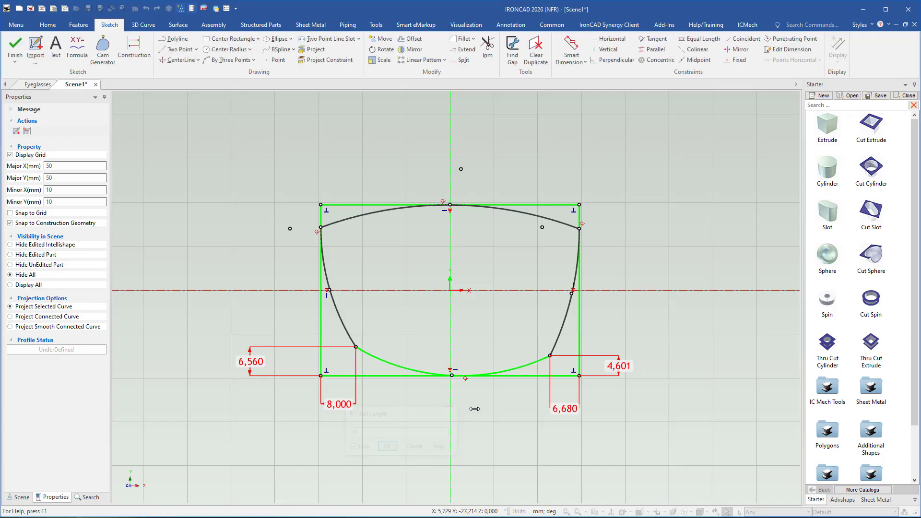
pyautogui.scroll(1, 489, 488)
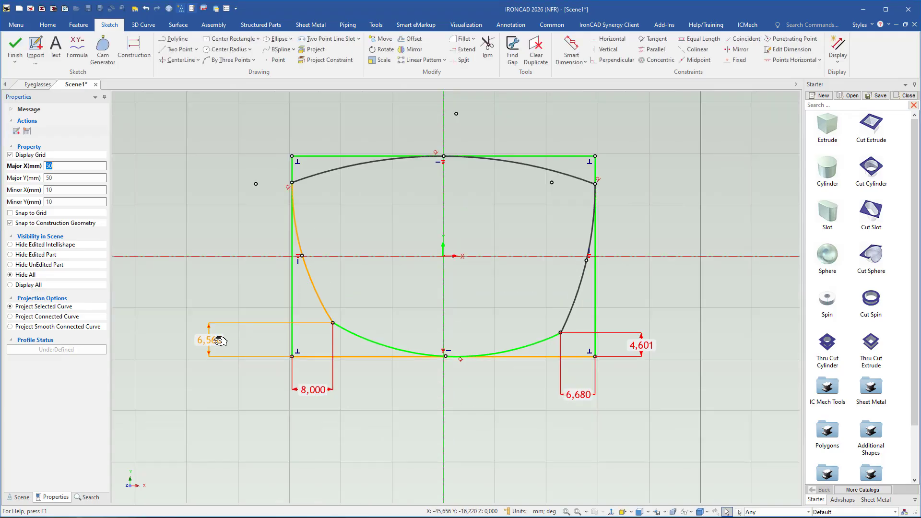
pyautogui.doubleClick(201, 327)
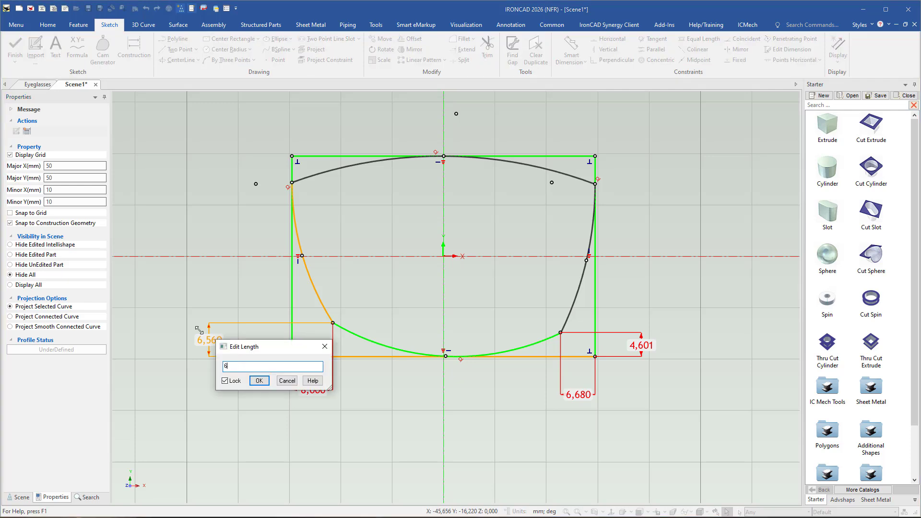
pyautogui.press('Return')
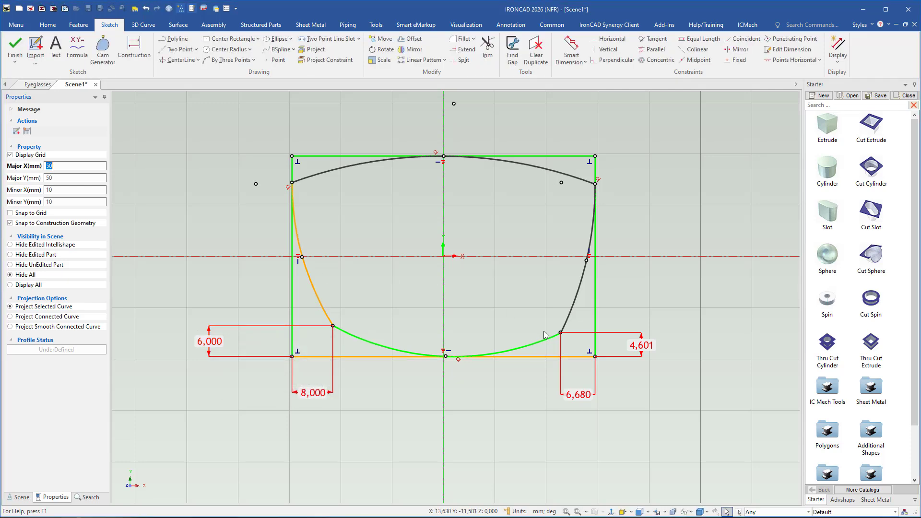
# - Set both the horizontal and vertical offsets of the lower-right corner point to 6 mm
pyautogui.doubleClick(581, 395)
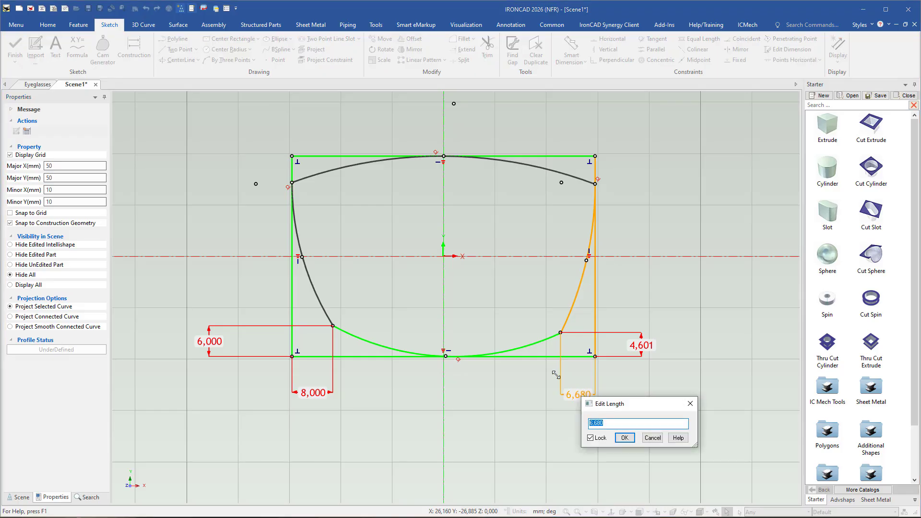
pyautogui.press('Return')
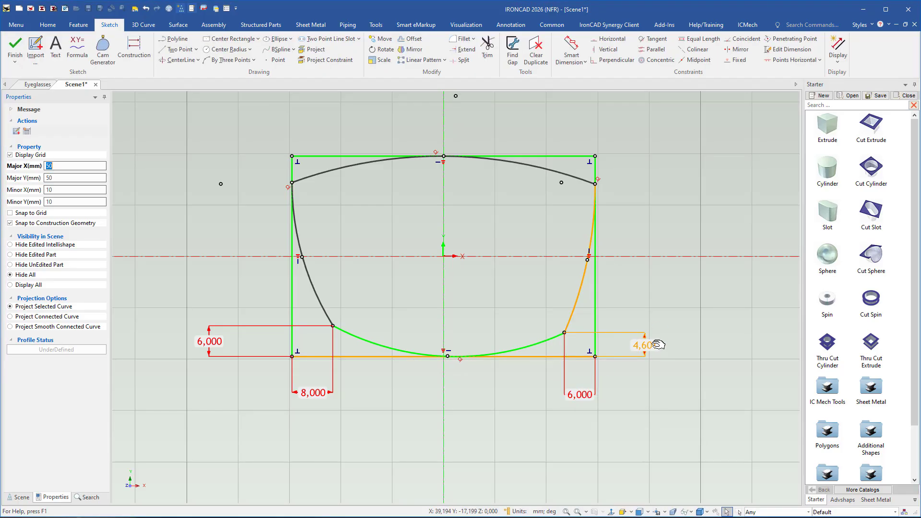
pyautogui.doubleClick(655, 345)
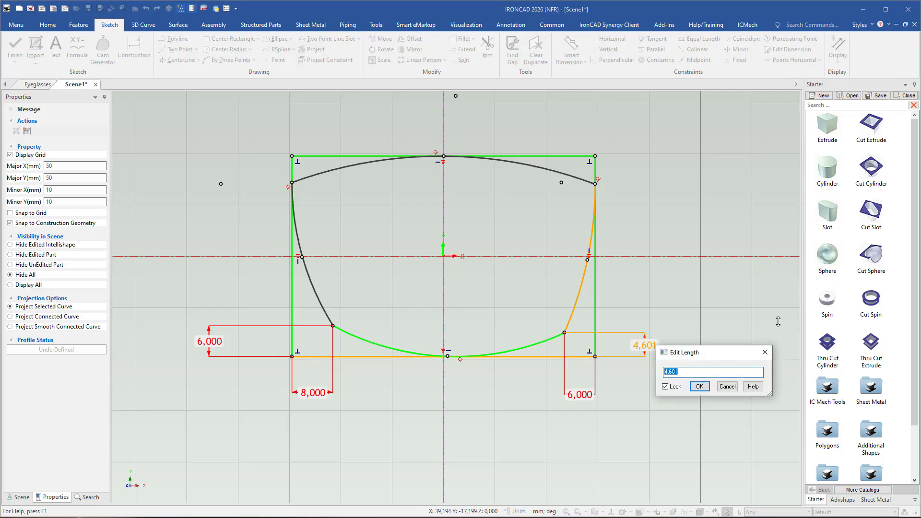
pyautogui.write('6')
pyautogui.press('Return')
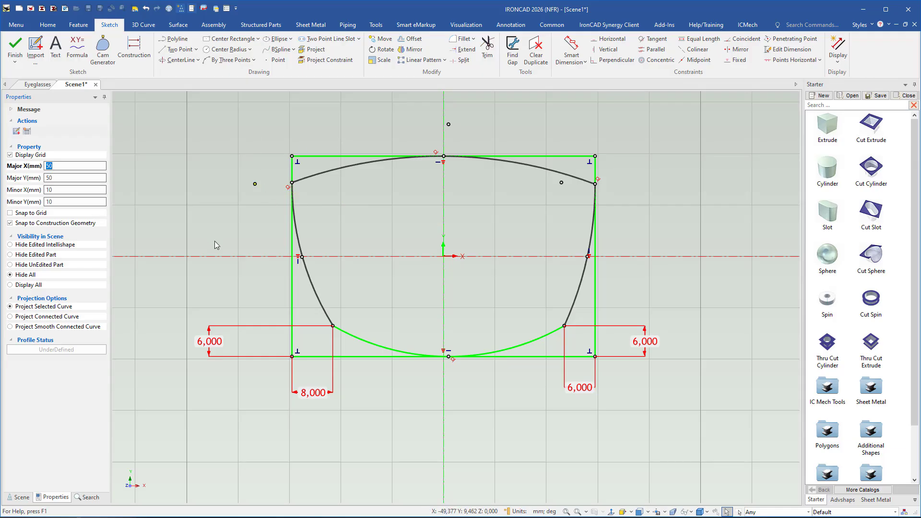
# - Convert all four edges of the bounding rectangle to construction geometry
pyautogui.click(292, 308)
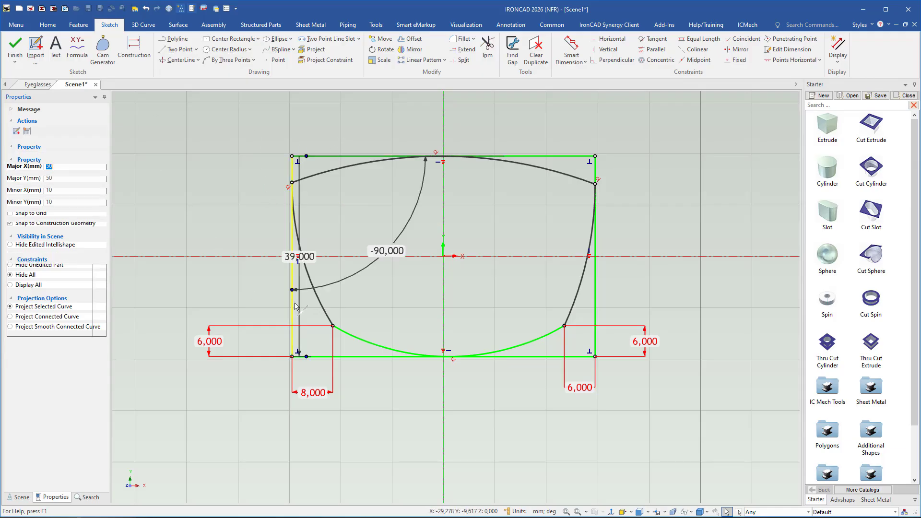
pyautogui.keyDown('shift'); pyautogui.click(335, 156); pyautogui.keyUp('shift')
pyautogui.keyDown('shift'); pyautogui.click(595, 249); pyautogui.keyUp('shift')
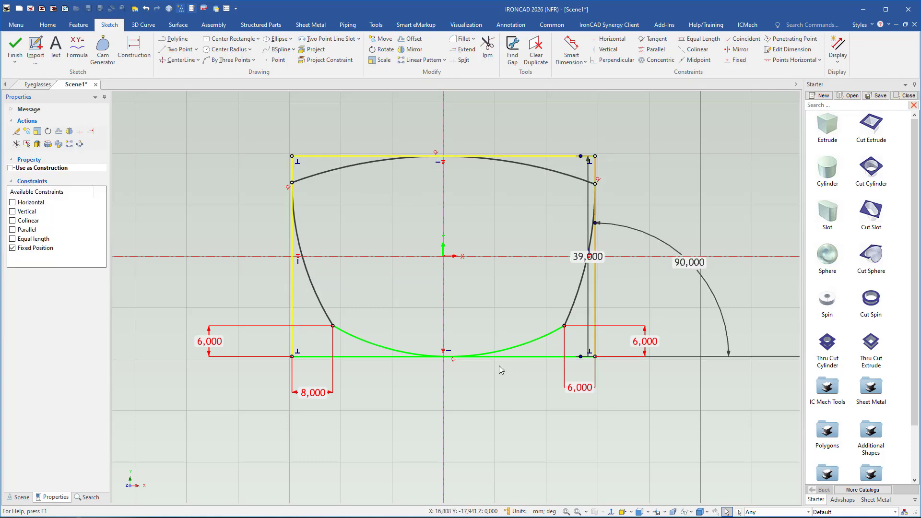
pyautogui.keyDown('shift'); pyautogui.click(521, 357); pyautogui.keyUp('shift')
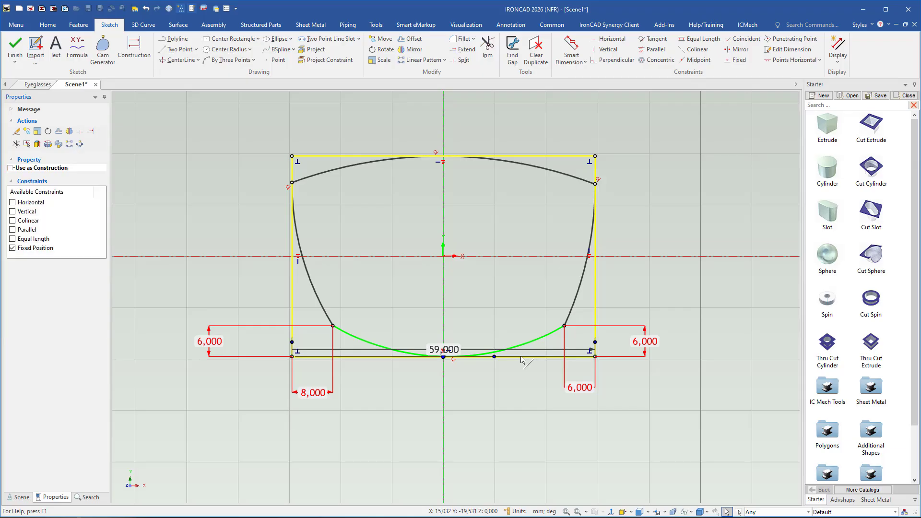
pyautogui.click(11, 168)
pyautogui.click(190, 160)
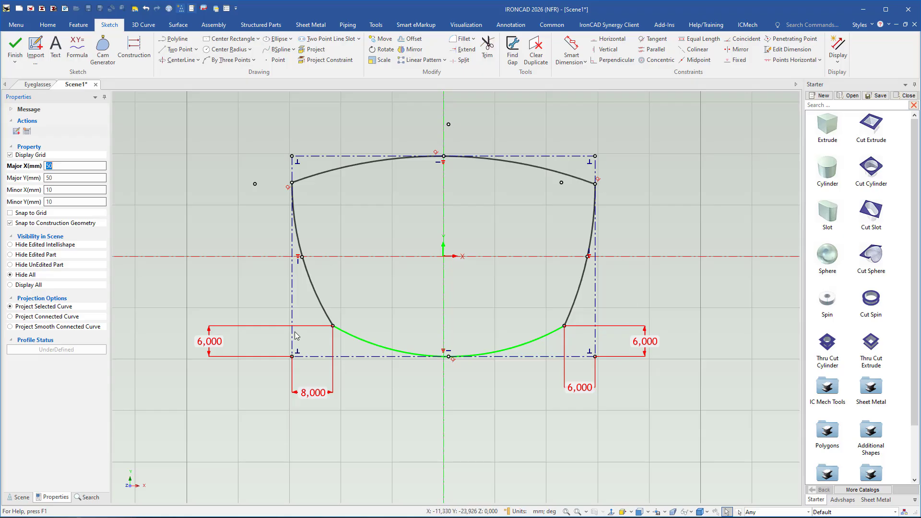
# - Finish the lens sketch to generate the extruded lens solid
pyautogui.click(15, 48)
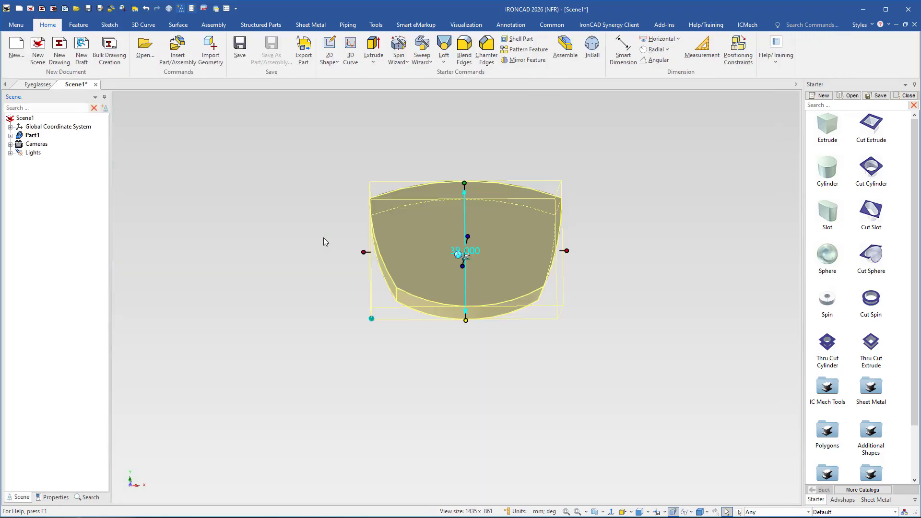
pyautogui.moveTo(458, 266)
pyautogui.mouseDown(button='middle')
pyautogui.moveTo(462, 249)
pyautogui.moveTo(462, 263)
pyautogui.mouseUp(button='middle')
pyautogui.click(475, 340)
# - Add a Cut Extrude block at the lens solid's front face and lengthen it past the full lens height to about 46.1 mm
pyautogui.moveTo(456, 196); pyautogui.dragTo(426, 420, button='middle')
pyautogui.moveTo(408, 236); pyautogui.dragTo(405, 312, button='middle')
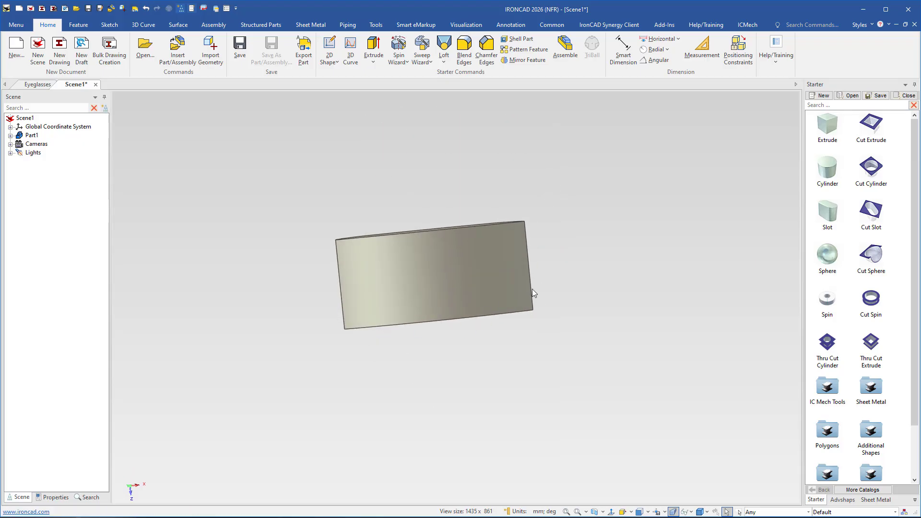
pyautogui.moveTo(382, 284); pyautogui.dragTo(458, 289, button='middle')
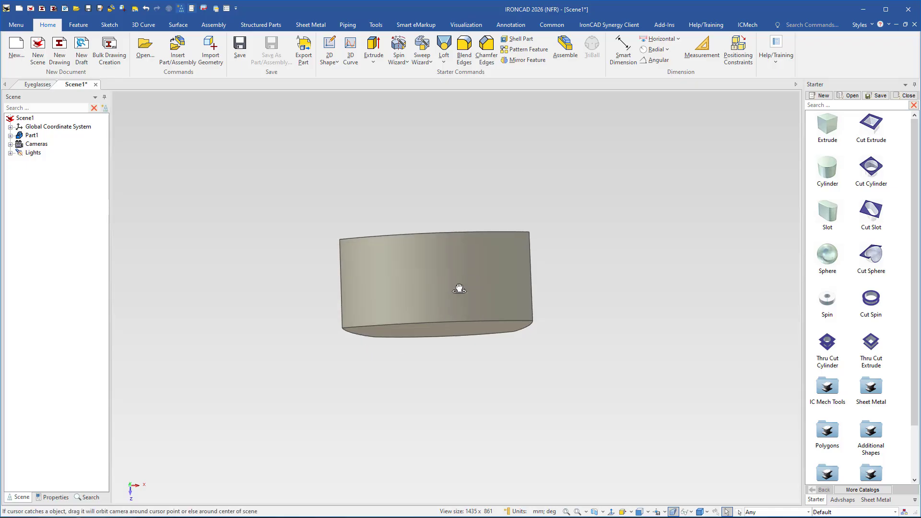
pyautogui.moveTo(323, 297); pyautogui.dragTo(364, 261, button='middle')
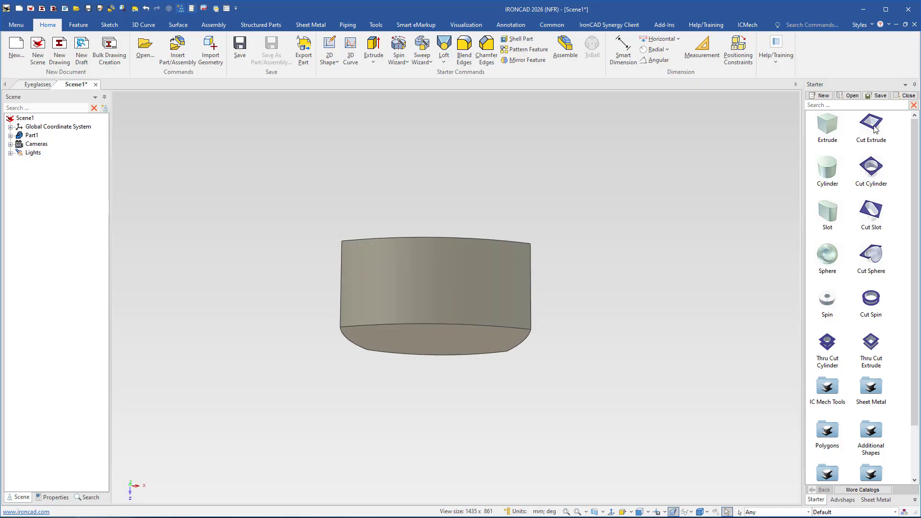
pyautogui.moveTo(876, 126); pyautogui.dragTo(562, 313)
pyautogui.moveTo(408, 367); pyautogui.dragTo(387, 320, button='middle')
pyautogui.moveTo(427, 321); pyautogui.dragTo(428, 390)
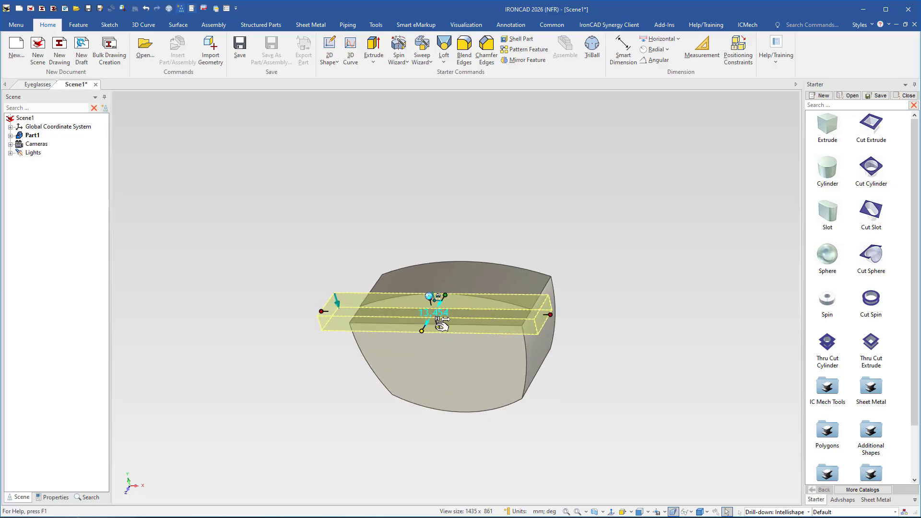
pyautogui.moveTo(441, 326); pyautogui.dragTo(453, 441)
# - Open the cut block's profile sketch with all scene geometry displayed and delete the rectangle edge adjoining the lens solid
pyautogui.moveTo(444, 387); pyautogui.dragTo(417, 407, button='middle')
pyautogui.scroll(3, 443, 429)
pyautogui.moveTo(426, 344); pyautogui.dragTo(427, 302, button='middle')
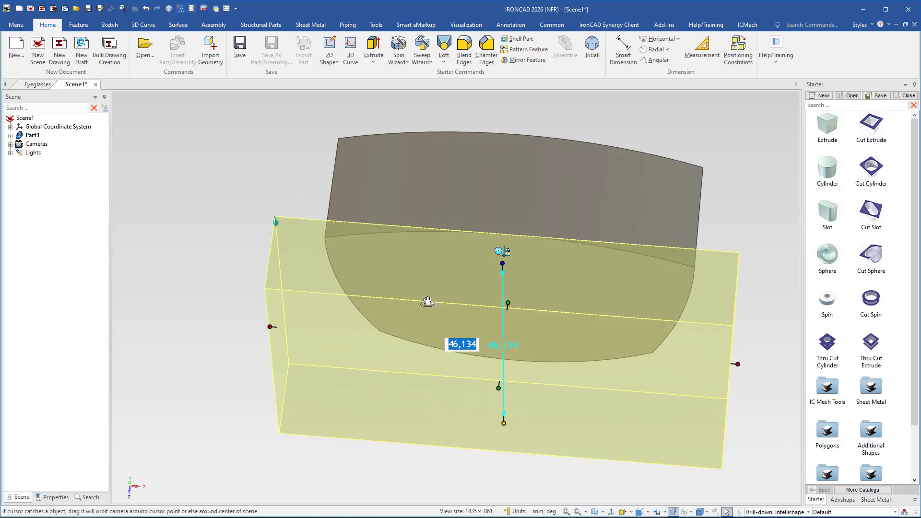
pyautogui.rightClick(439, 275)
pyautogui.click(477, 289)
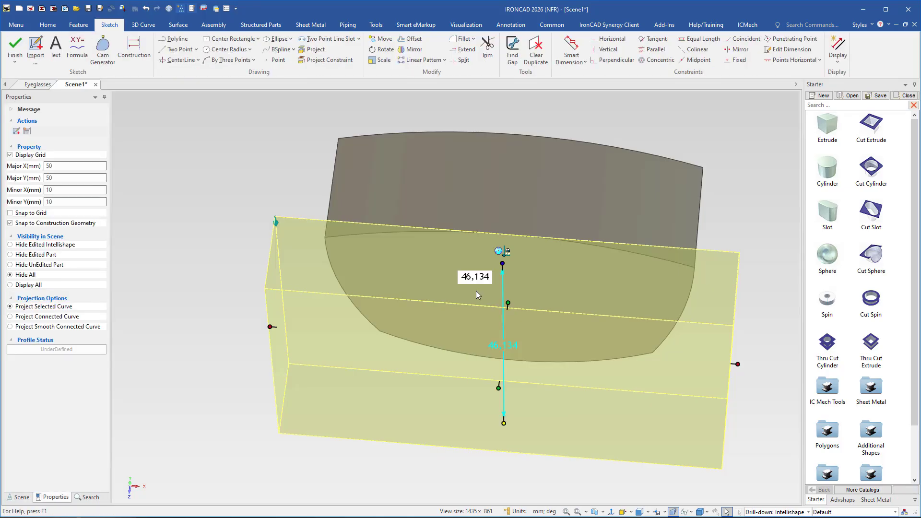
pyautogui.click(10, 285)
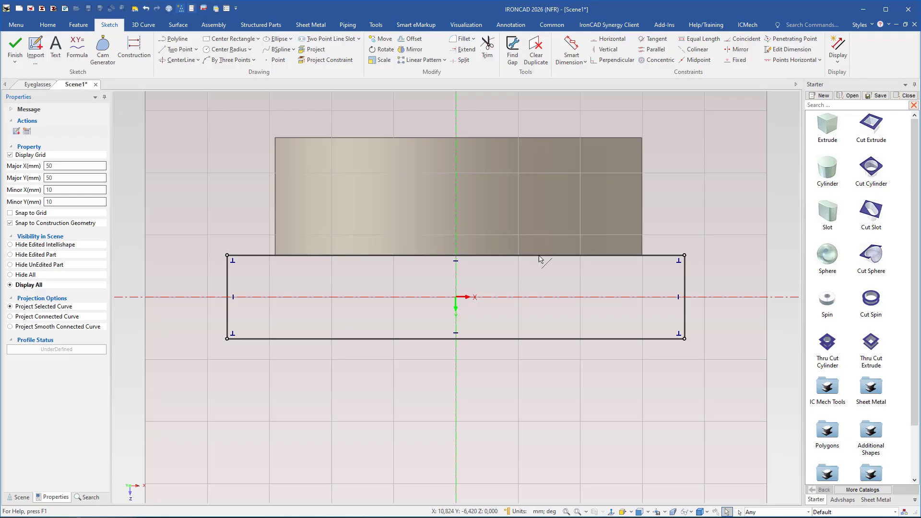
pyautogui.click(349, 255)
pyautogui.press('Delete')
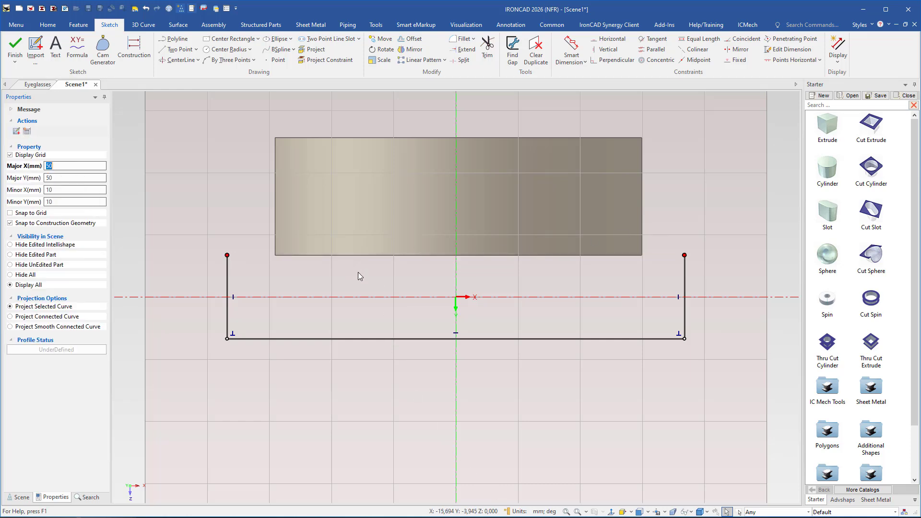
# - Draw a shallow three-point arc from the left edge's upper end to a point about 6.5 mm above the right edge's upper end
pyautogui.click(229, 59)
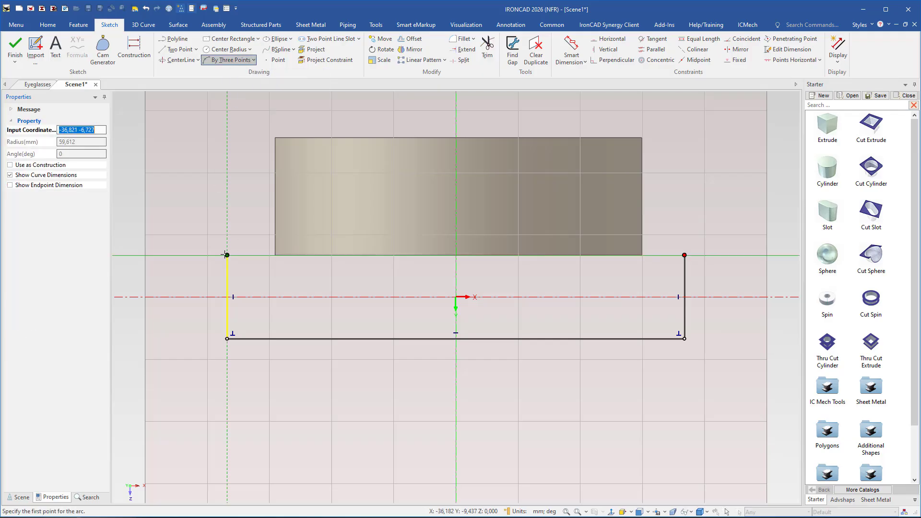
pyautogui.click(227, 254)
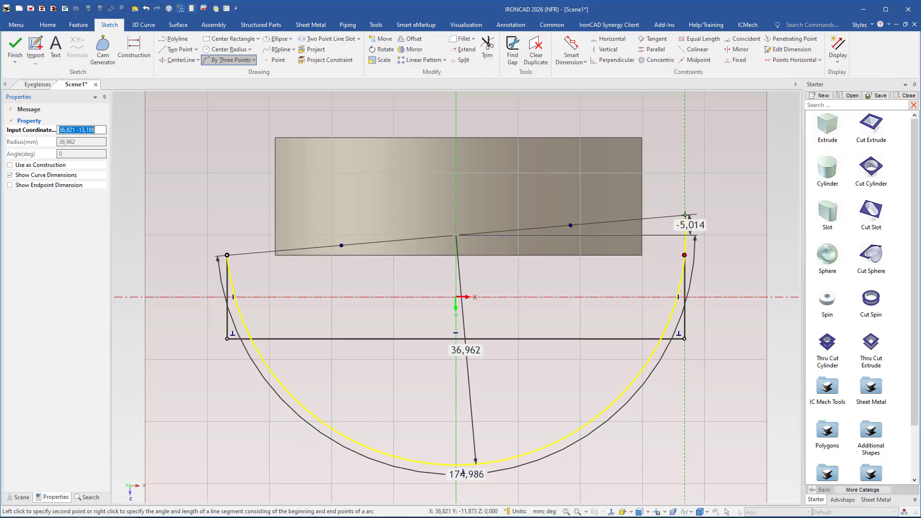
pyautogui.click(684, 214)
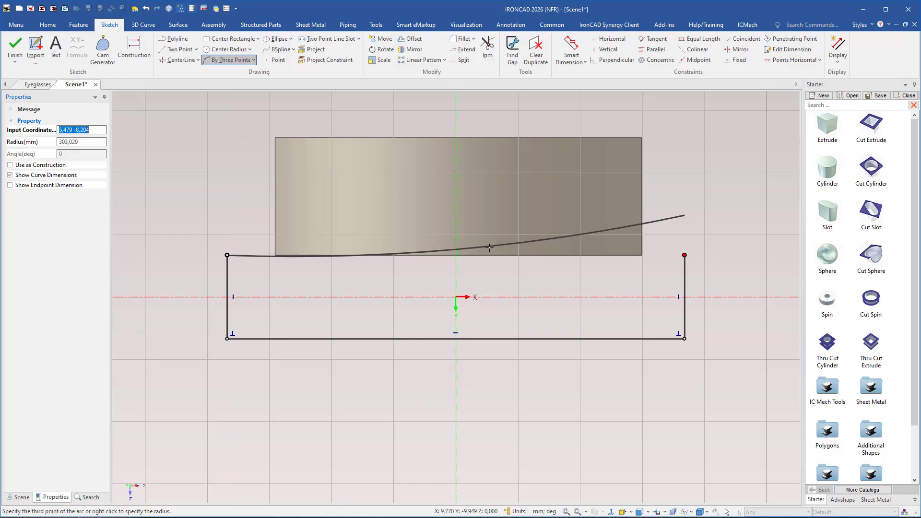
pyautogui.click(456, 247)
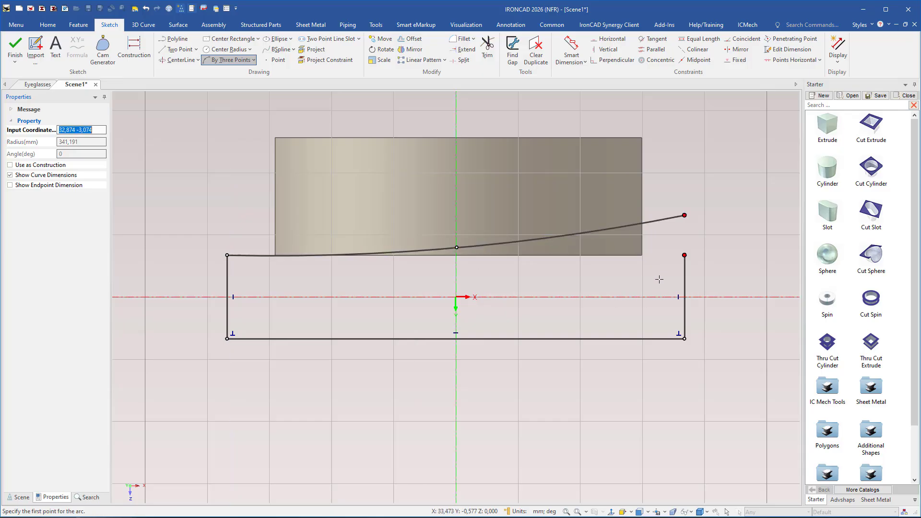
# - Extend the right edge up to the arc's end to close the cut profile, and finish the sketch
pyautogui.press('Escape')
pyautogui.moveTo(689, 251); pyautogui.dragTo(686, 215)
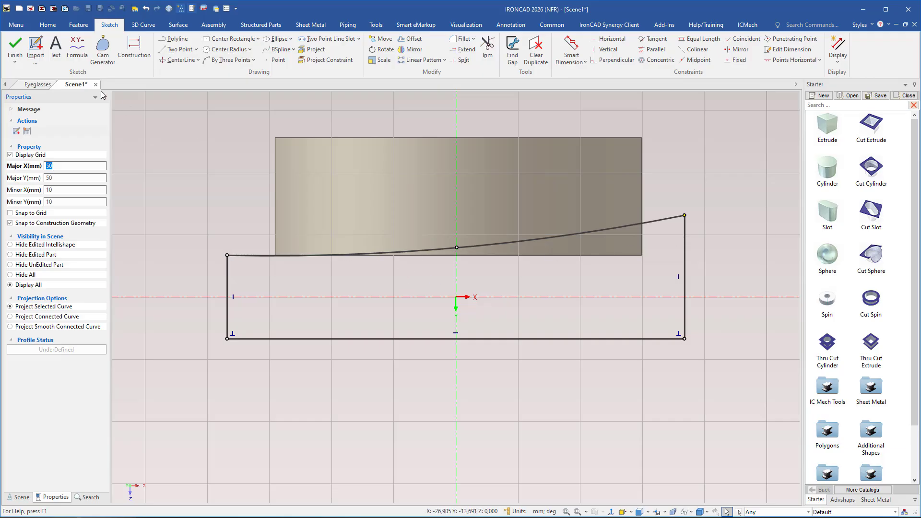
pyautogui.click(15, 45)
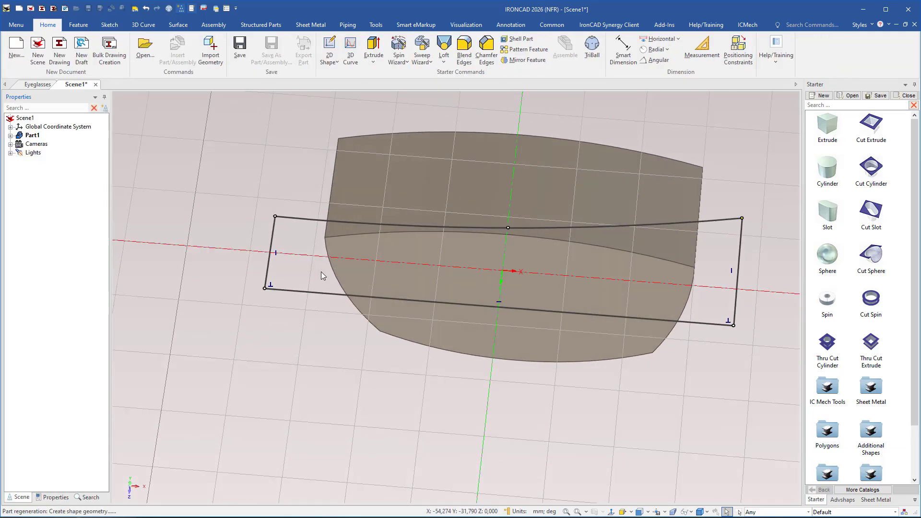
# - Start a constant blend on the lens solid's upper-left corner edge with a radius of about 7 mm
pyautogui.click(237, 218)
pyautogui.moveTo(411, 247); pyautogui.dragTo(432, 149, button='middle')
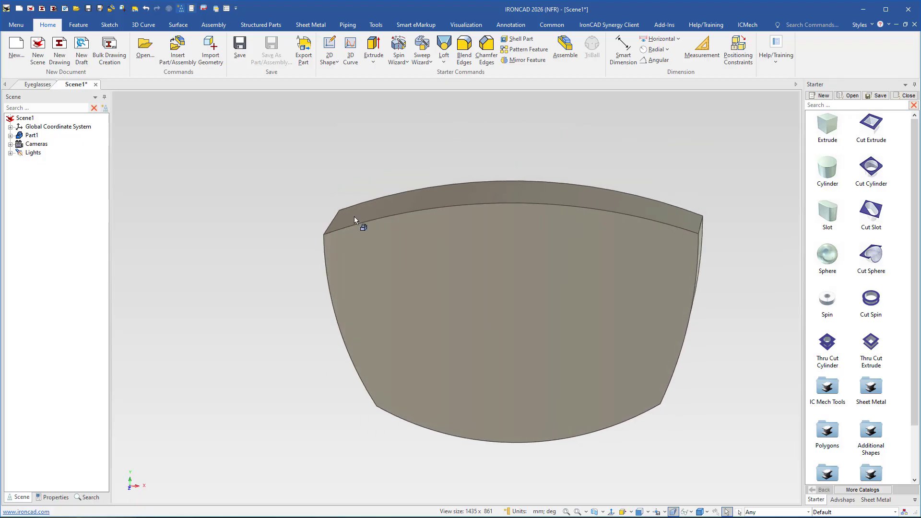
pyautogui.moveTo(428, 269); pyautogui.dragTo(447, 167, button='middle')
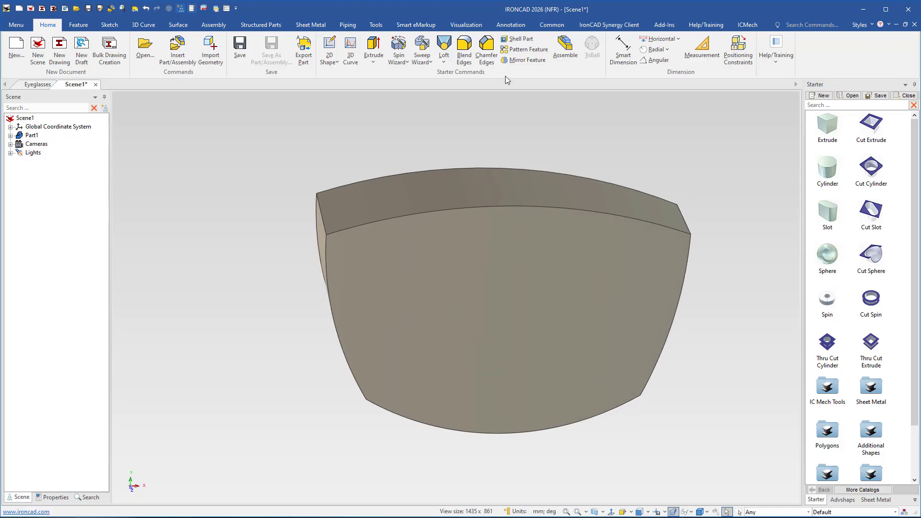
pyautogui.click(465, 47)
pyautogui.moveTo(366, 231); pyautogui.dragTo(311, 216, button='middle')
pyautogui.click(314, 219)
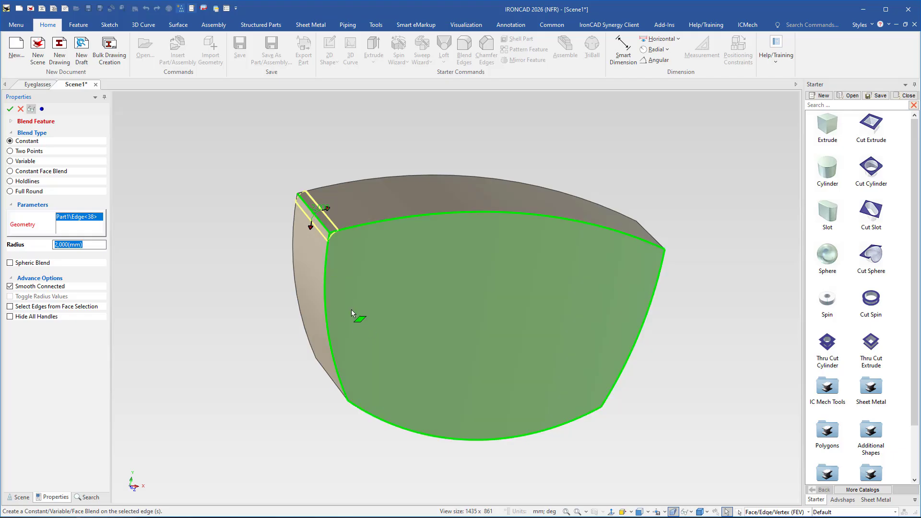
pyautogui.moveTo(309, 228); pyautogui.dragTo(306, 247)
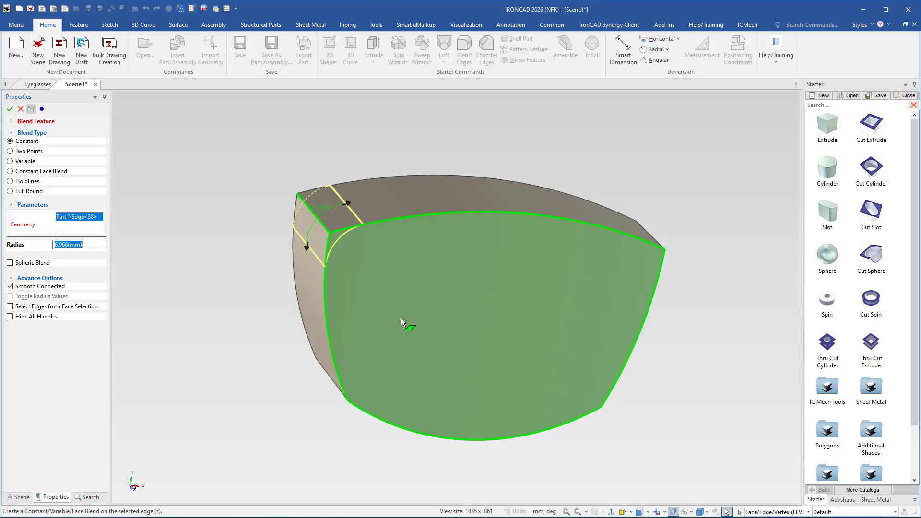
# - Add the other three corner edges of the lens solid to the blend and apply it
pyautogui.moveTo(400, 318); pyautogui.dragTo(328, 264, button='middle')
pyautogui.click(327, 269)
pyautogui.moveTo(487, 243); pyautogui.dragTo(605, 382, button='middle')
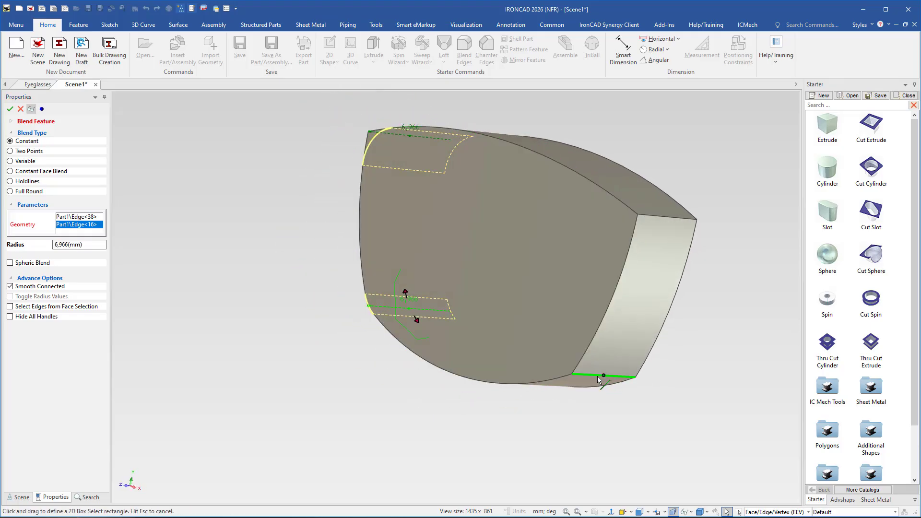
pyautogui.click(604, 379)
pyautogui.click(665, 219)
pyautogui.moveTo(665, 219); pyautogui.dragTo(567, 261, button='middle')
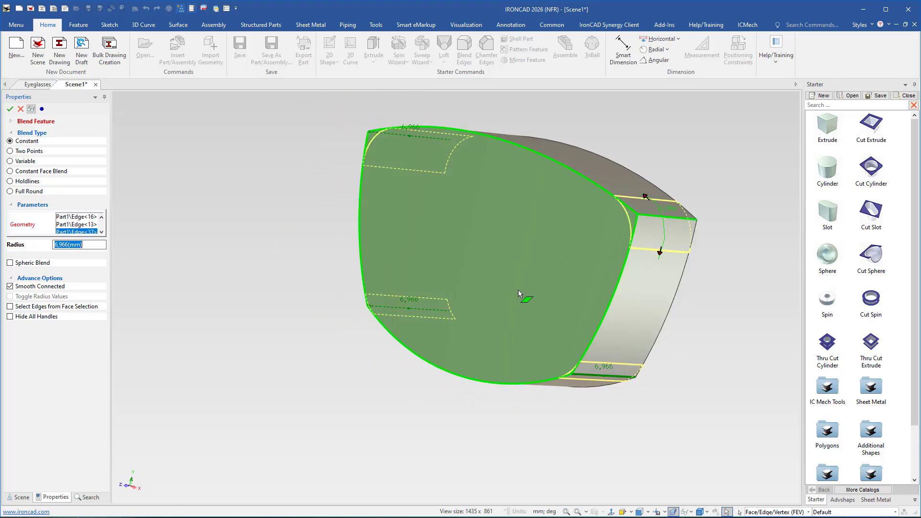
pyautogui.moveTo(447, 279); pyautogui.dragTo(499, 326, button='middle')
pyautogui.click(10, 109)
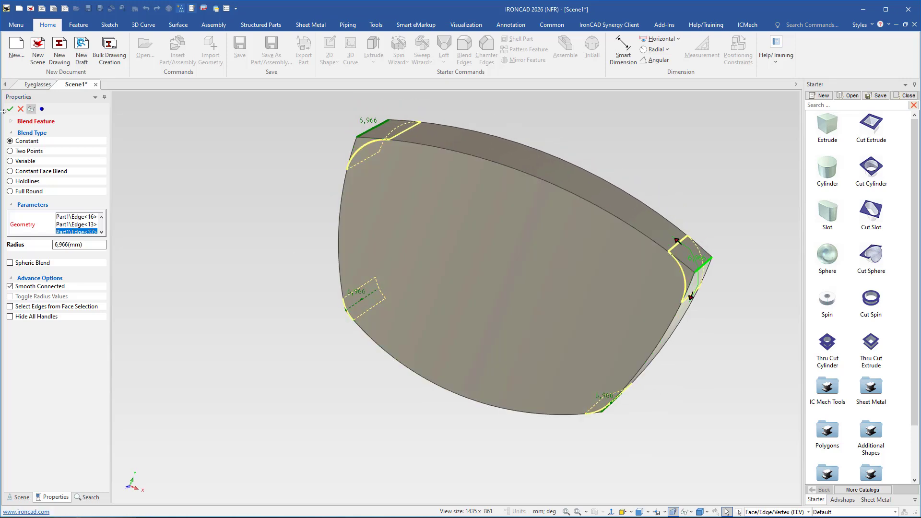
# - Set the blend radius of the lens solid's lower-left corner to 12 mm
pyautogui.moveTo(447, 284); pyautogui.dragTo(356, 308, button='middle')
pyautogui.click(358, 307)
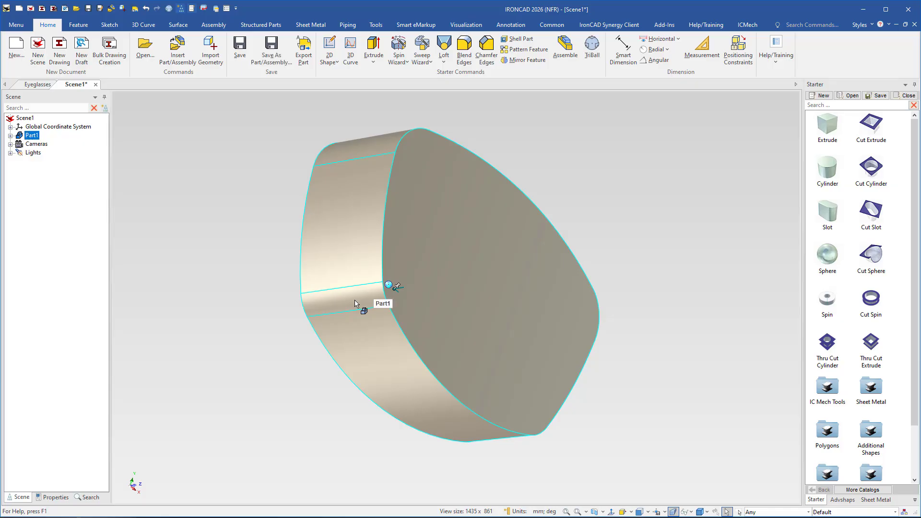
pyautogui.click(357, 307)
pyautogui.doubleClick(330, 289)
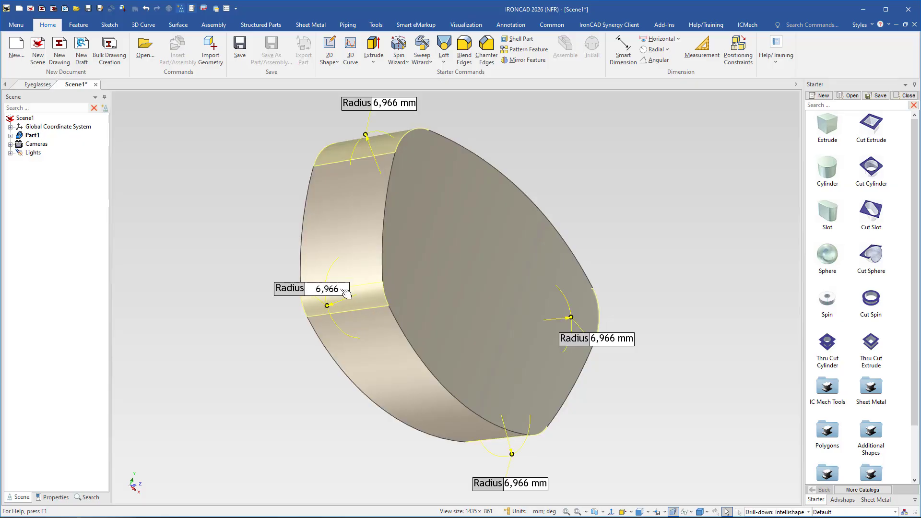
pyautogui.write('8')
pyautogui.doubleClick(327, 288)
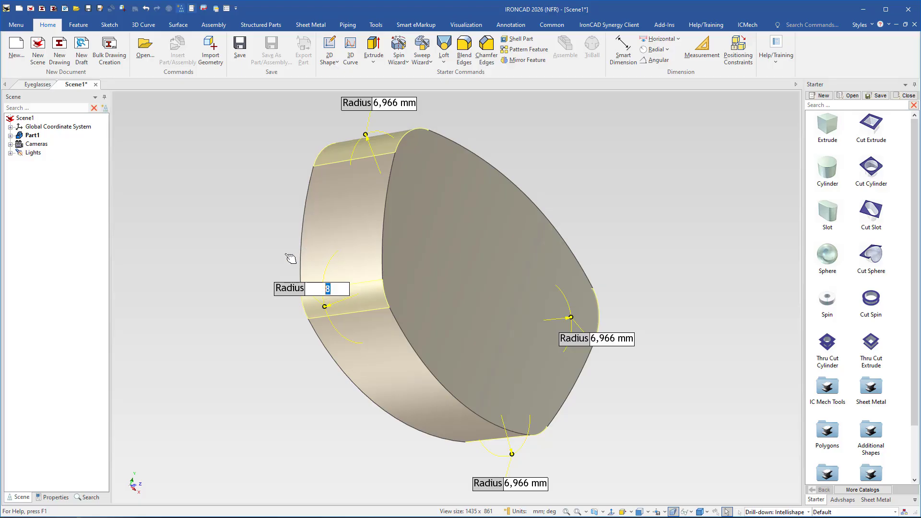
pyautogui.press('Return')
pyautogui.click(286, 218)
pyautogui.moveTo(430, 210); pyautogui.dragTo(433, 267, button='middle')
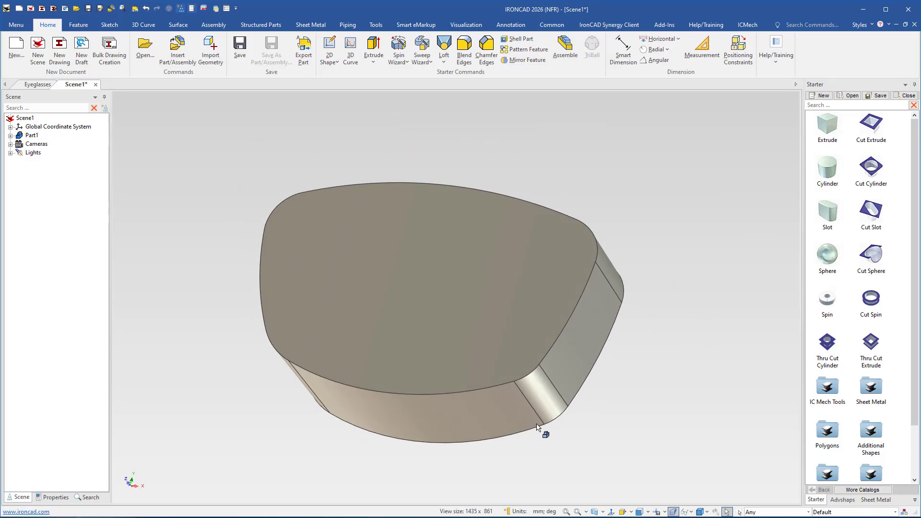
# - Set the blend radius of the lens solid's lower-right corner to 8 mm
pyautogui.click(543, 396)
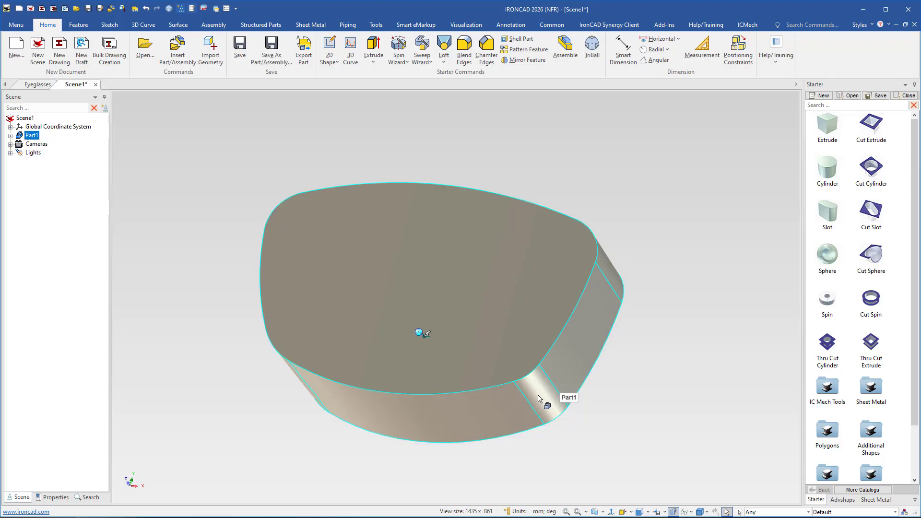
pyautogui.click(538, 398)
pyautogui.click(574, 439)
pyautogui.moveTo(592, 444); pyautogui.dragTo(537, 437)
pyautogui.write('8')
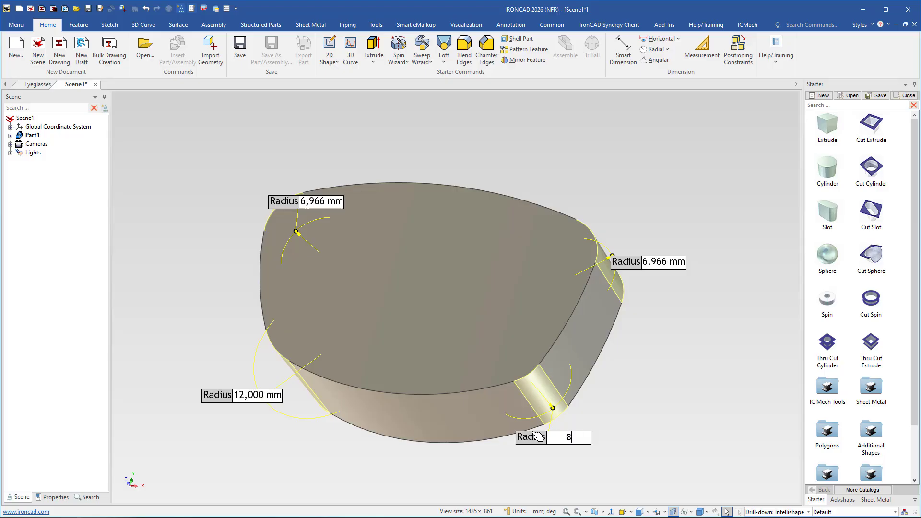
pyautogui.press('Return')
pyautogui.click(355, 456)
# - Set the horizontal offset of the lens outline's lower-left corner point to 9 mm
pyautogui.moveTo(379, 307); pyautogui.dragTo(402, 364, button='middle')
pyautogui.click(378, 281)
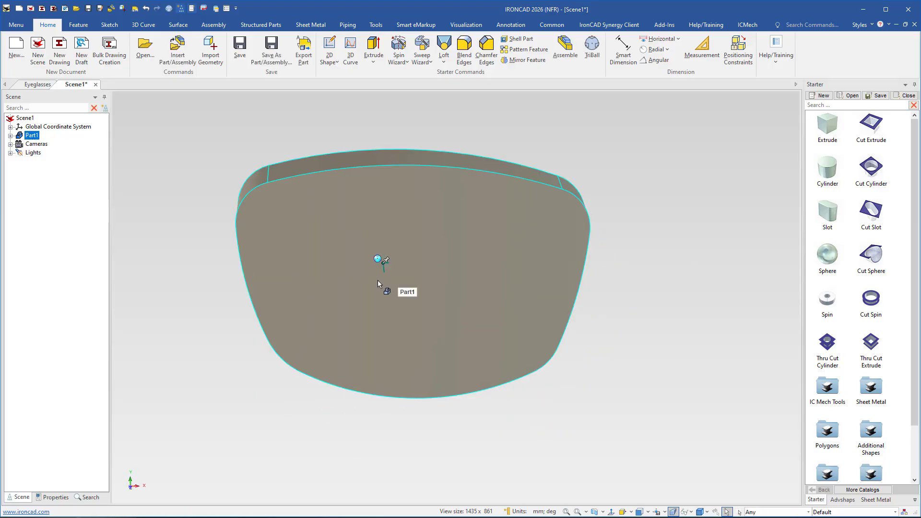
pyautogui.click(332, 274)
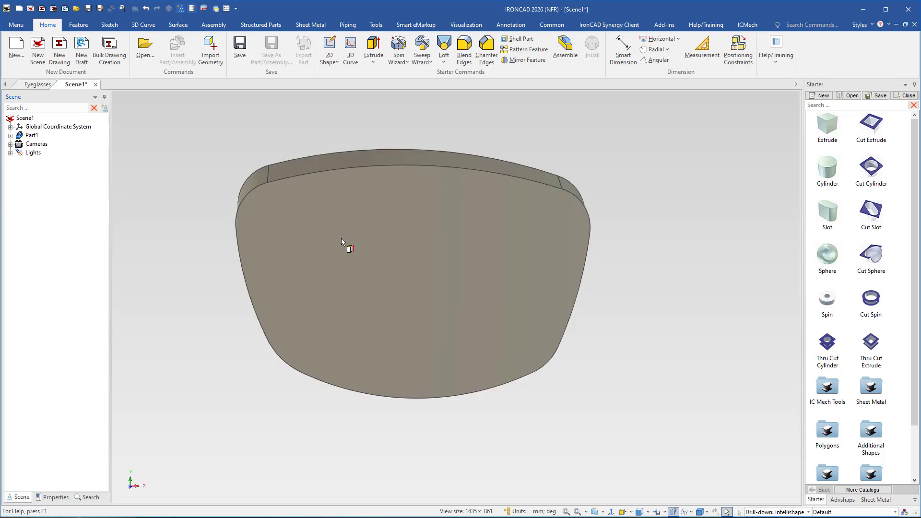
pyautogui.click(313, 118)
pyautogui.click(350, 160)
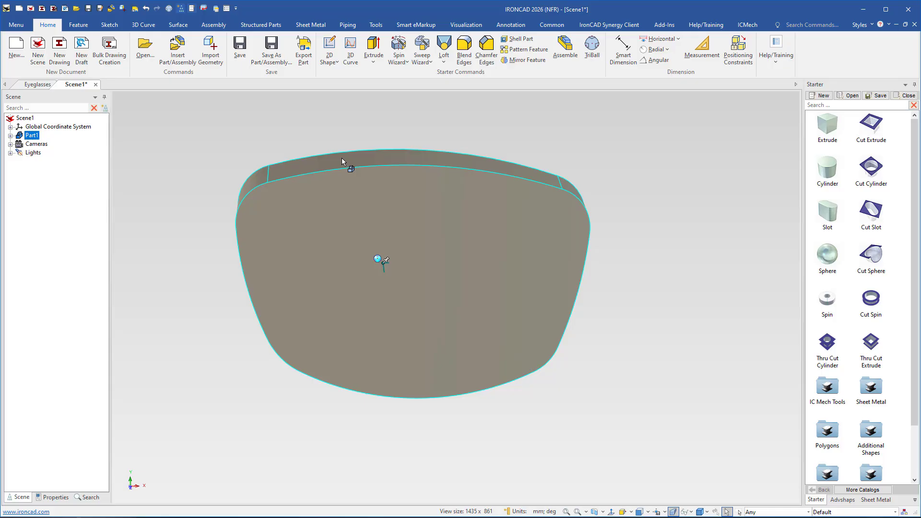
pyautogui.click(341, 157)
pyautogui.keyDown('shift'); pyautogui.moveTo(425, 423); pyautogui.dragTo(346, 366, button='middle'); pyautogui.keyUp('shift')
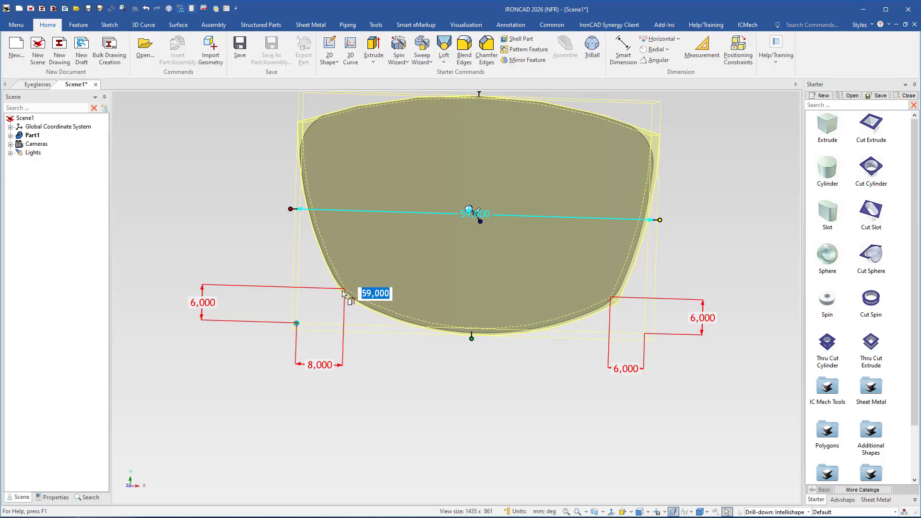
pyautogui.click(321, 364)
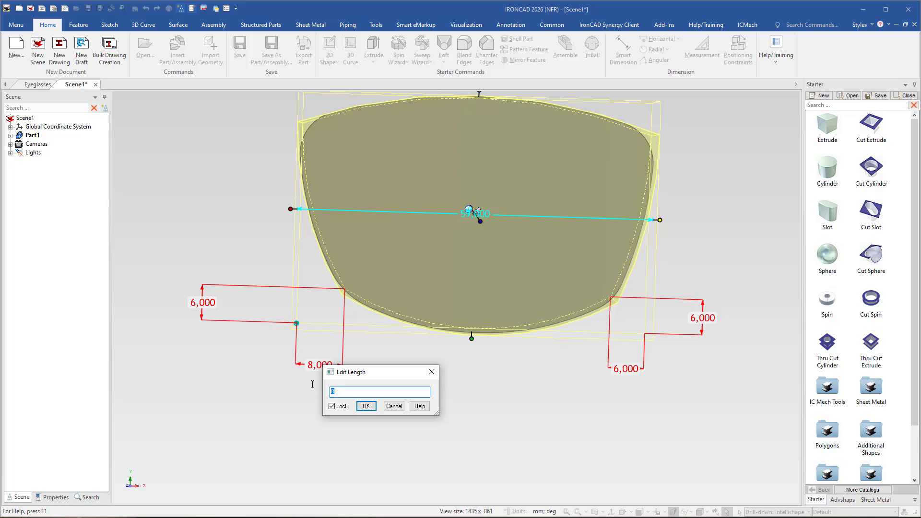
pyautogui.press('Return')
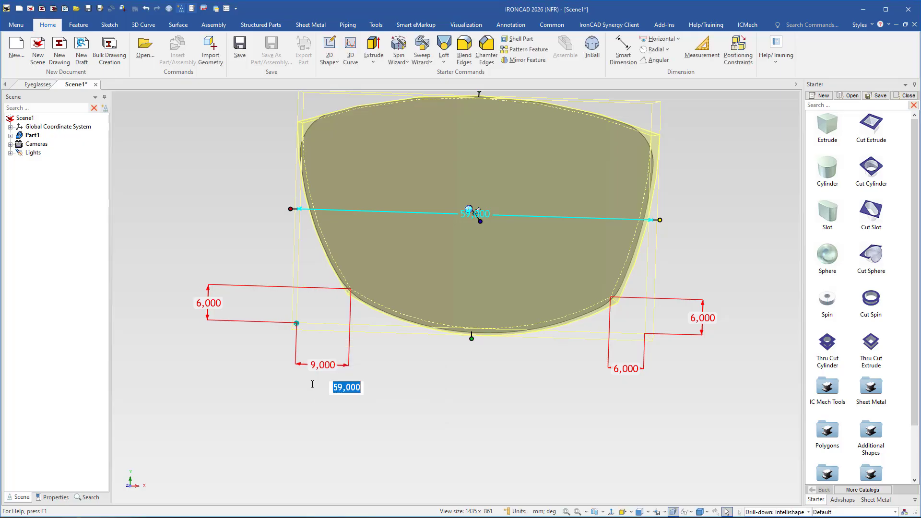
pyautogui.click(452, 388)
# - Select the full edge loop around the lens solid's curved front face and extract it as a 3D curve
pyautogui.moveTo(452, 247); pyautogui.dragTo(434, 303, button='middle')
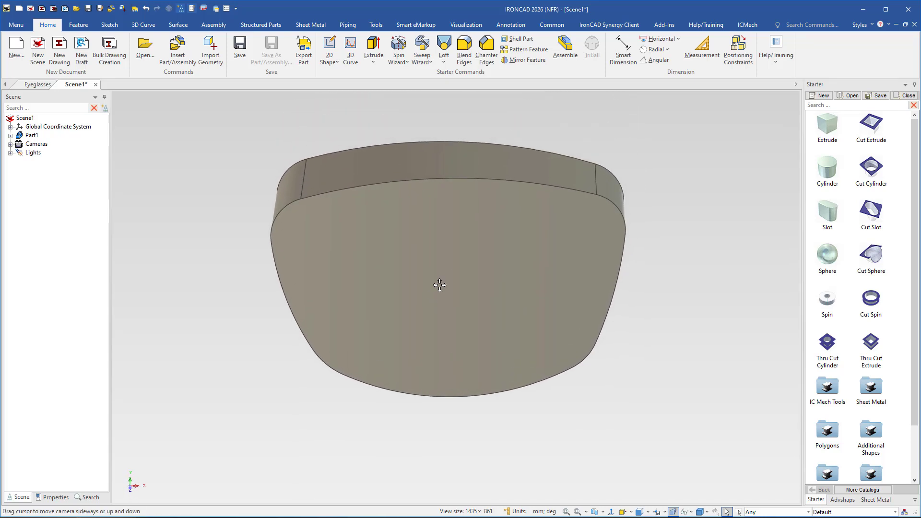
pyautogui.moveTo(419, 243); pyautogui.dragTo(372, 205, button='middle')
pyautogui.click(390, 182)
pyautogui.click(372, 206)
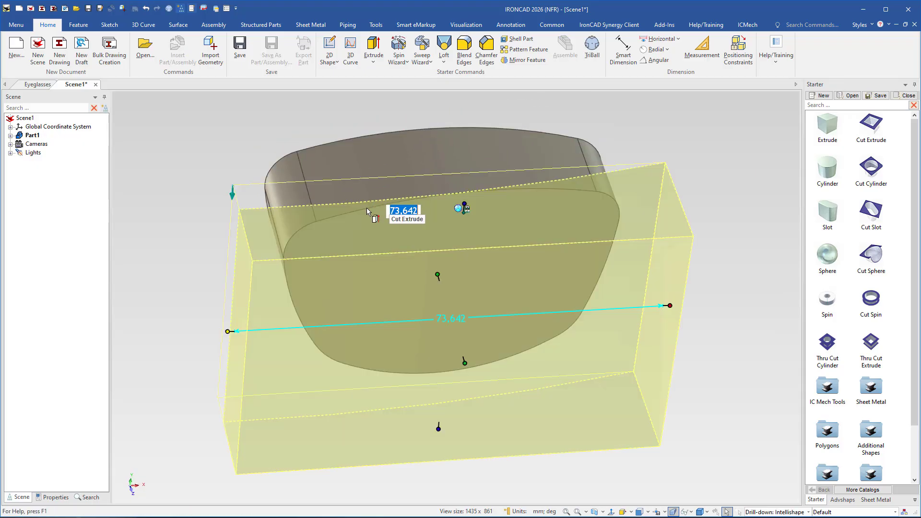
pyautogui.click(365, 206)
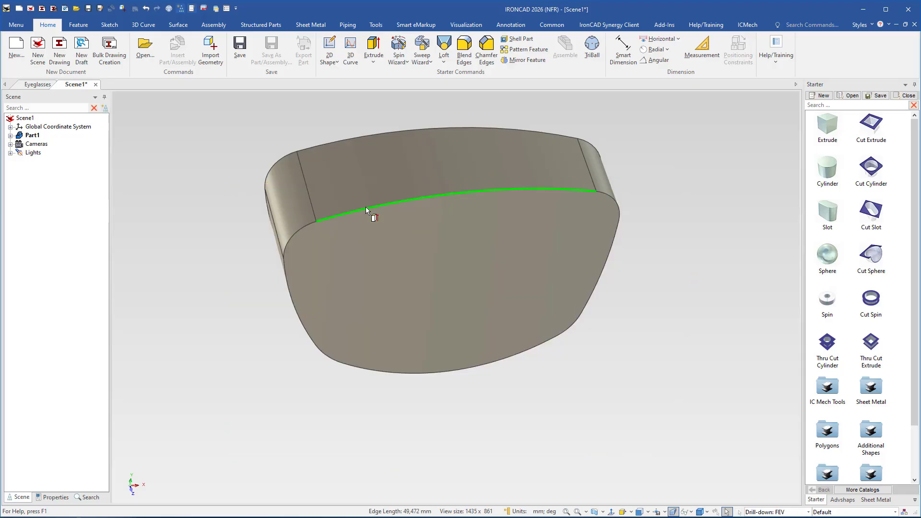
pyautogui.doubleClick(365, 206)
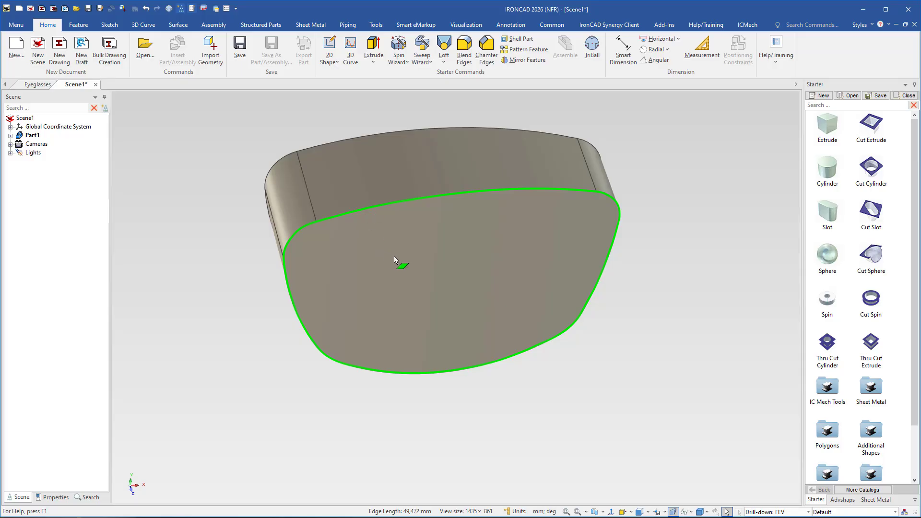
pyautogui.rightClick(381, 205)
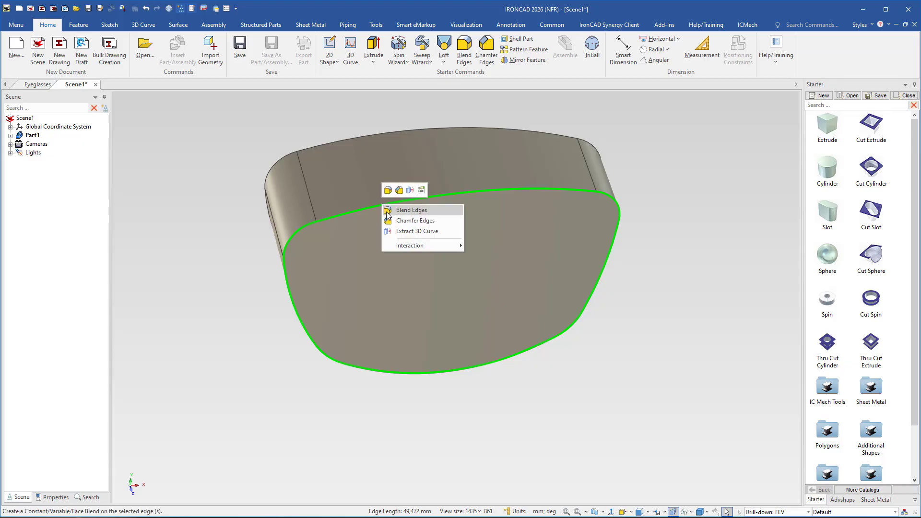
pyautogui.click(408, 232)
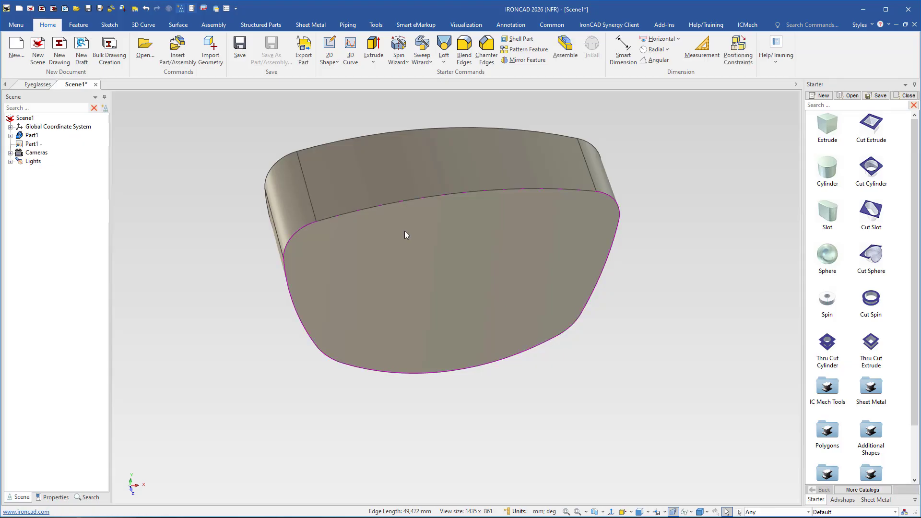
# - Suppress the lens solid, leaving only the extracted outline curve displayed
pyautogui.click(335, 156)
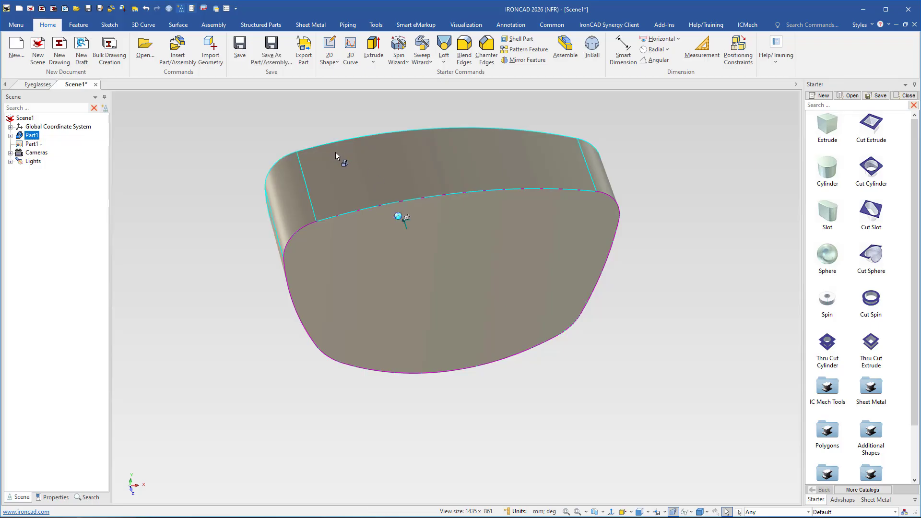
pyautogui.press('Delete')
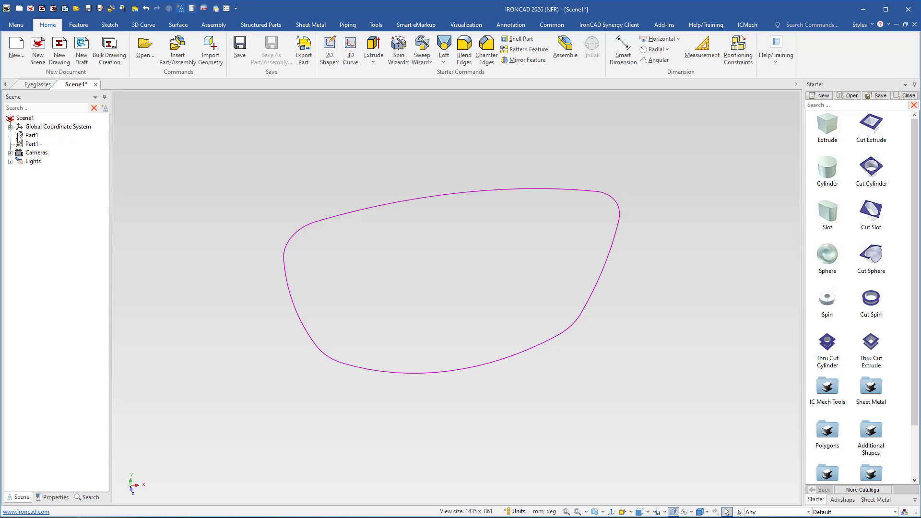
pyautogui.hotkey('ctrl', 'z')
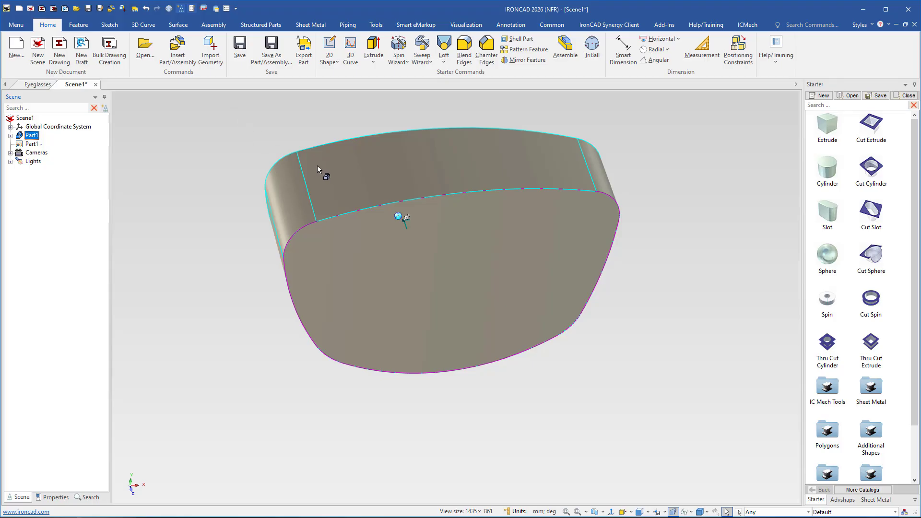
pyautogui.press('Delete')
pyautogui.moveTo(393, 277); pyautogui.dragTo(396, 243, button='middle')
pyautogui.moveTo(442, 294); pyautogui.dragTo(429, 190, button='middle')
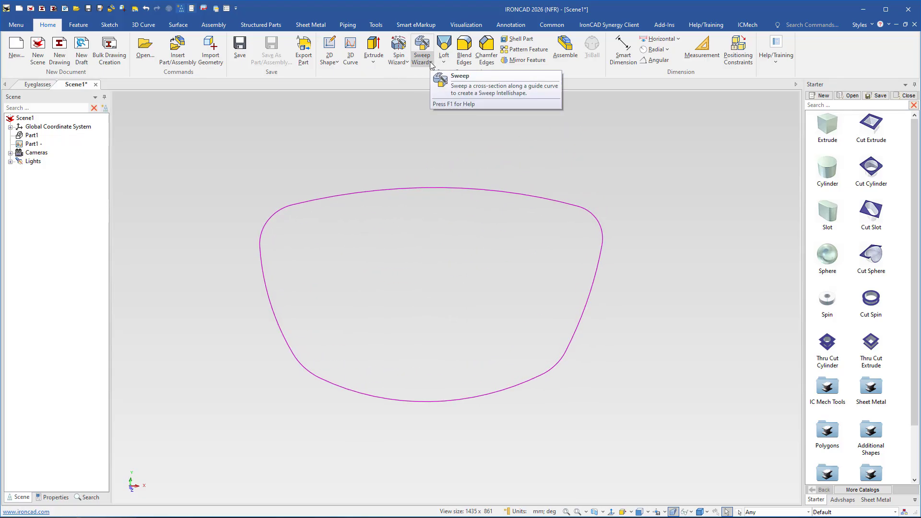
# - Place a 2D profile sketch on the extracted curve near the upper-left end of its top edge, continuing without changing the drawing grid
pyautogui.click(422, 61)
pyautogui.click(433, 95)
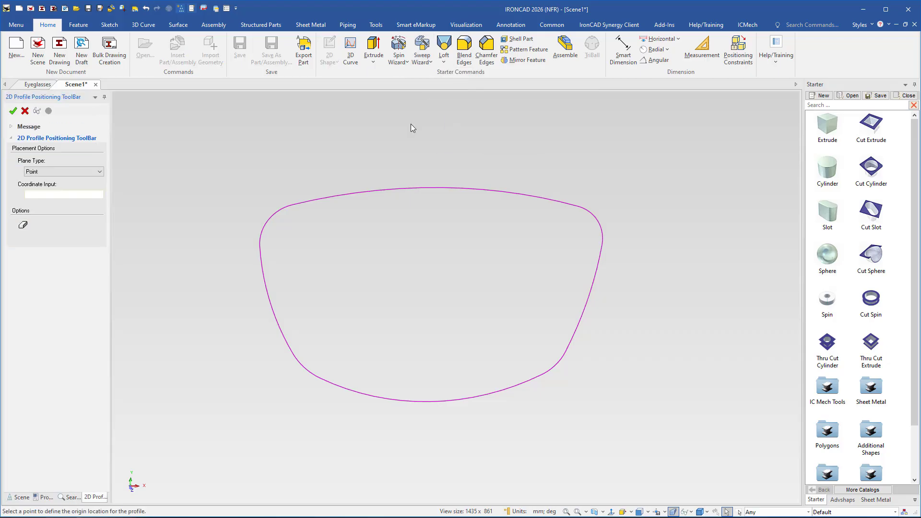
pyautogui.click(311, 198)
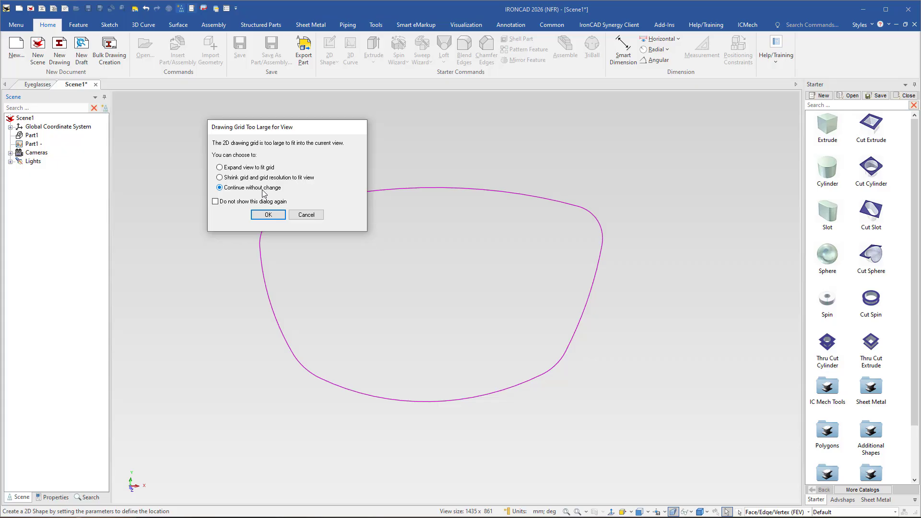
pyautogui.click(267, 215)
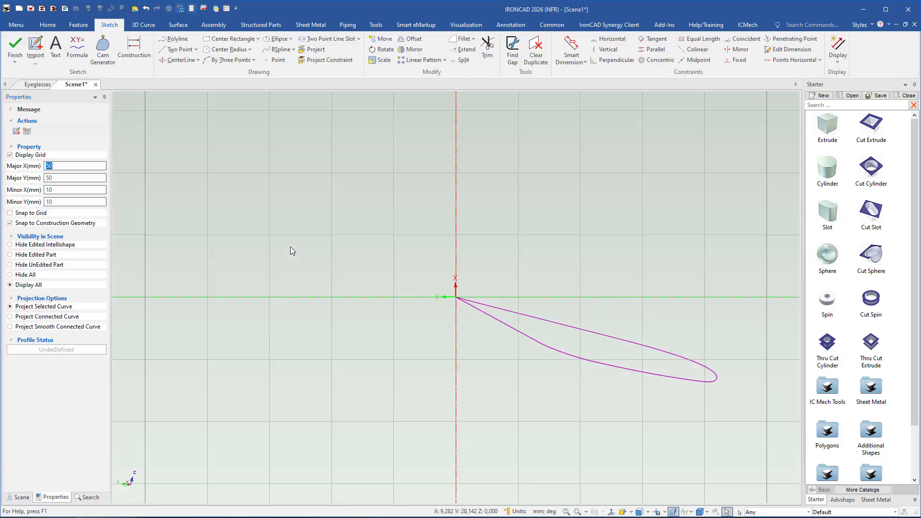
pyautogui.click(611, 512)
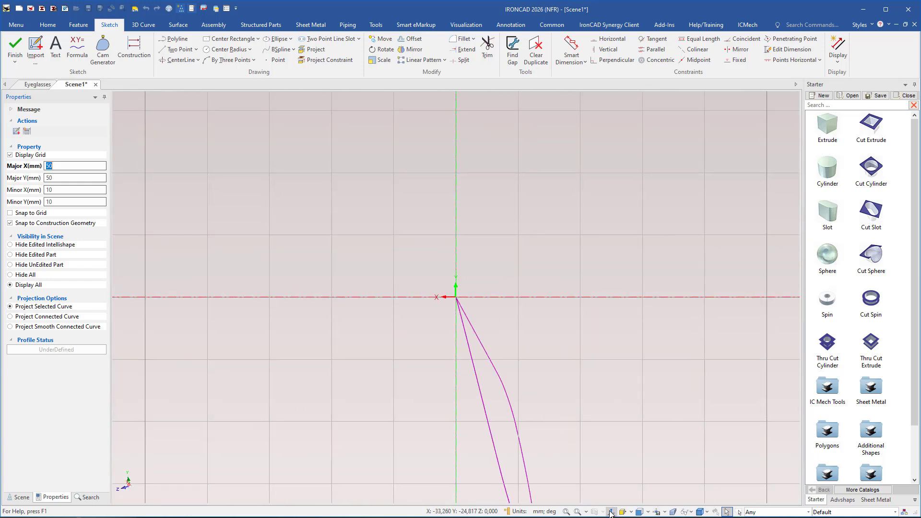
pyautogui.click(610, 512)
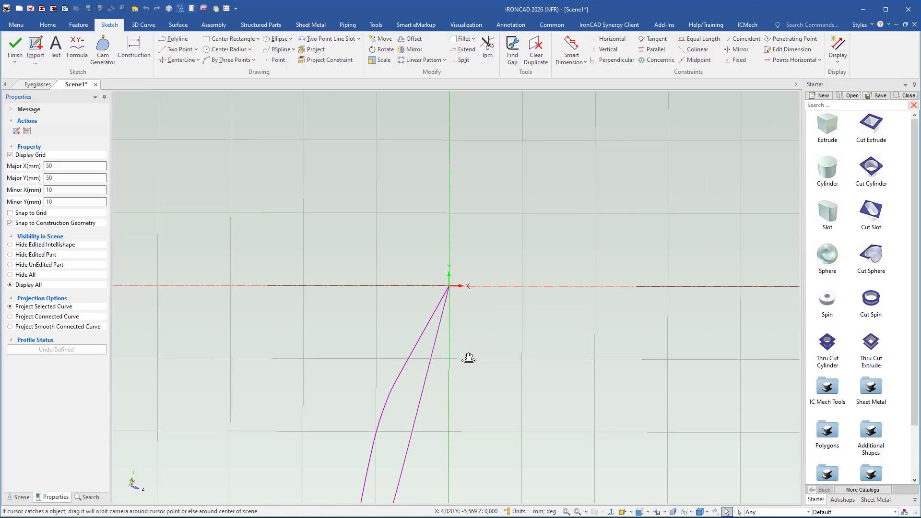
pyautogui.moveTo(452, 382)
pyautogui.mouseDown(button='middle')
pyautogui.moveTo(479, 331)
pyautogui.moveTo(448, 384)
pyautogui.moveTo(455, 341)
pyautogui.mouseUp(button='middle')
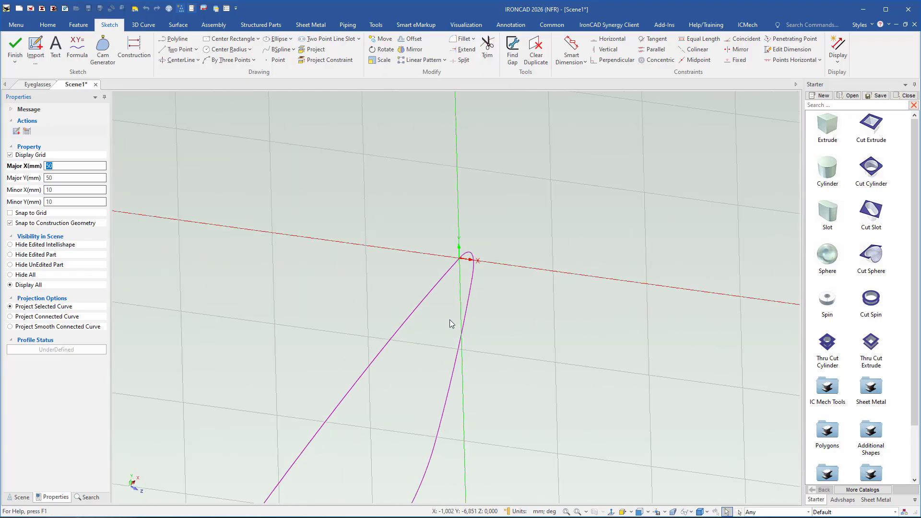
# - Draw a circle of about 1.45 mm radius centred on the sketch origin at the outline curve and finish the profile sketch
pyautogui.moveTo(488, 311)
pyautogui.mouseDown(button='middle')
pyautogui.moveTo(454, 375)
pyautogui.moveTo(468, 376)
pyautogui.moveTo(483, 320)
pyautogui.moveTo(460, 269)
pyautogui.mouseUp(button='middle')
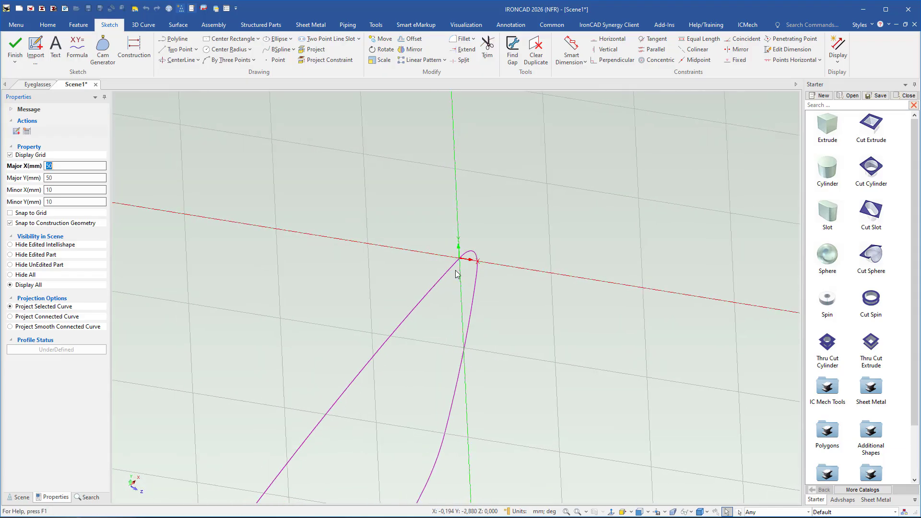
pyautogui.scroll(2, 463, 268)
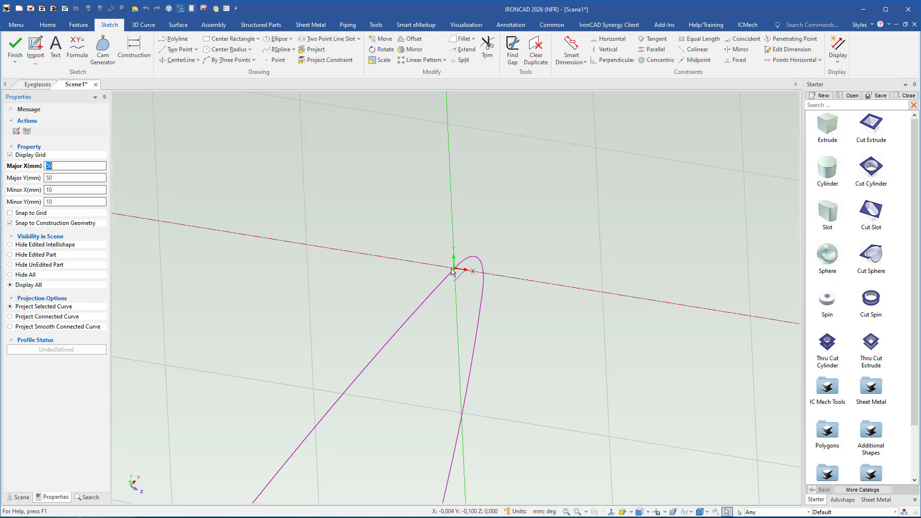
pyautogui.click(226, 50)
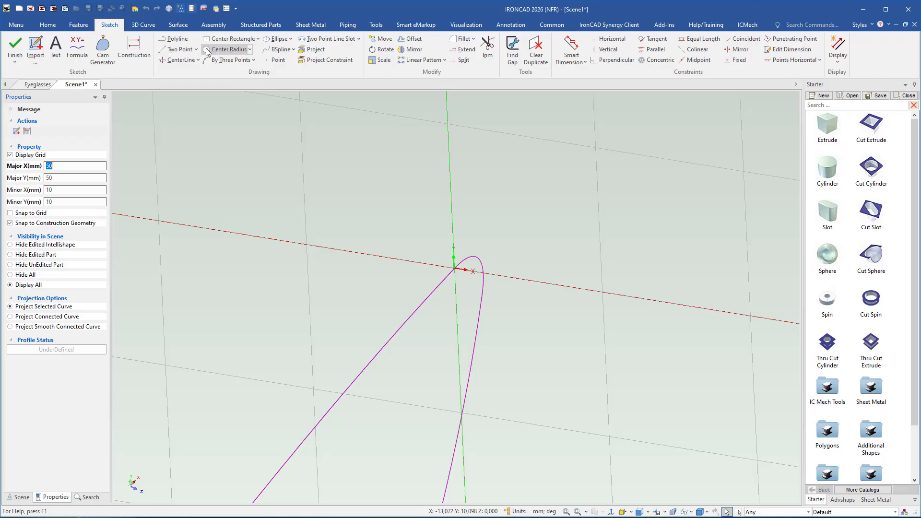
pyautogui.click(454, 268)
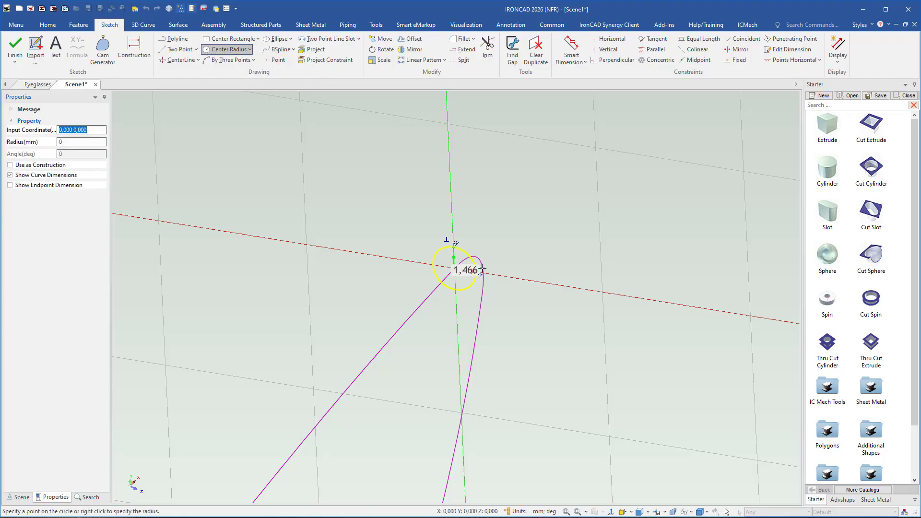
pyautogui.click(450, 247)
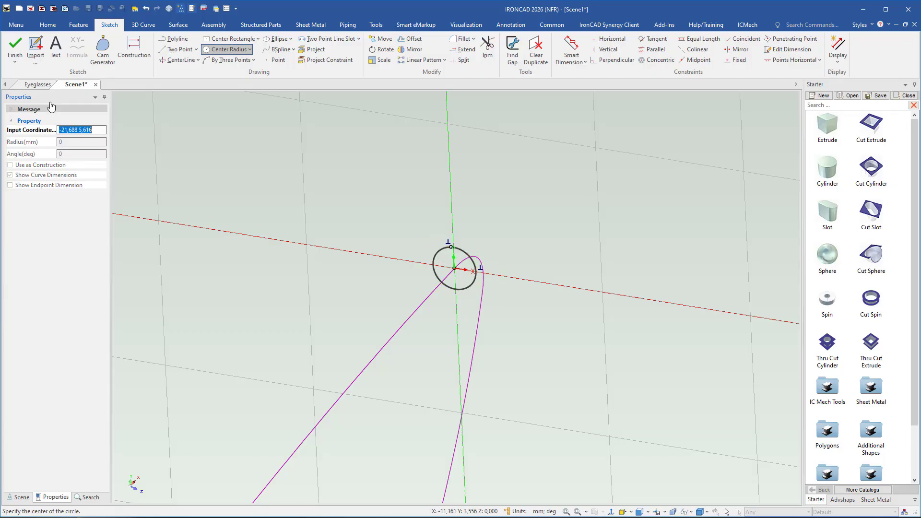
pyautogui.click(16, 48)
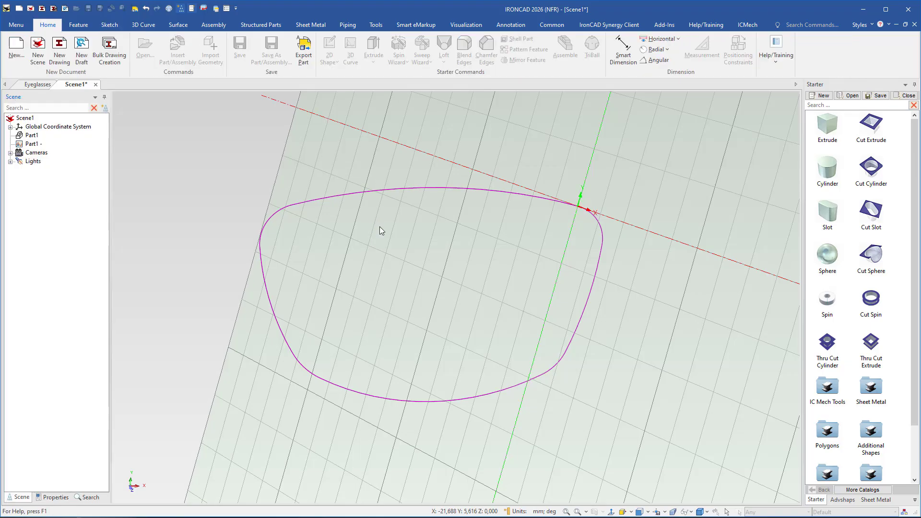
# - Sweep the circular profile along the complete extracted lens outline to form a closed tubular rim
pyautogui.click(300, 162)
pyautogui.moveTo(300, 162); pyautogui.dragTo(429, 342, button='middle')
pyautogui.moveTo(505, 235); pyautogui.dragTo(536, 243, button='middle')
pyautogui.click(554, 241)
pyautogui.click(555, 240)
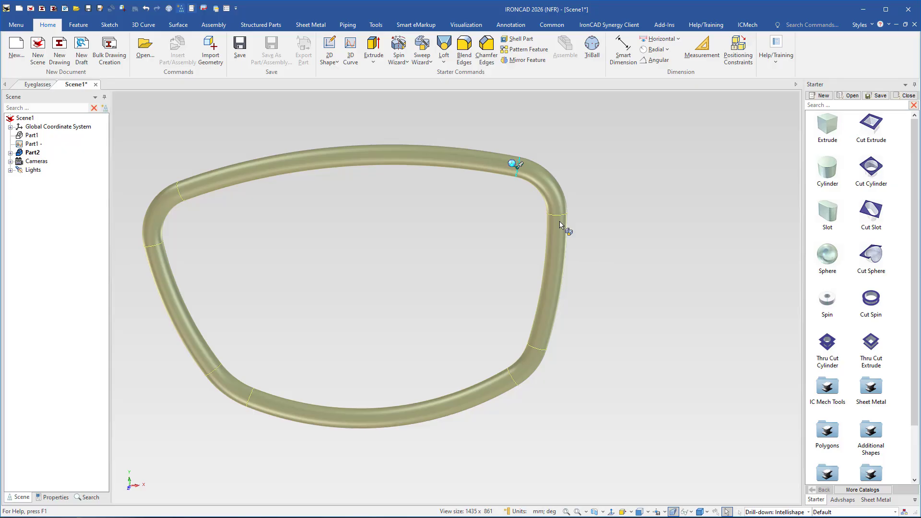
# - Open the rim sweep's cross-section for editing and delete its circle
pyautogui.rightClick(526, 174)
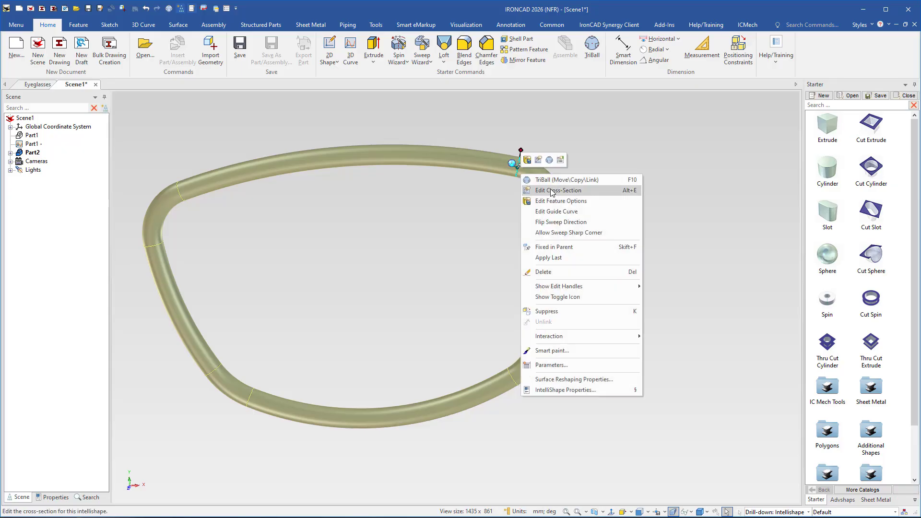
pyautogui.click(551, 191)
pyautogui.moveTo(396, 295)
pyautogui.mouseDown(button='middle')
pyautogui.moveTo(319, 302)
pyautogui.moveTo(281, 294)
pyautogui.moveTo(325, 313)
pyautogui.moveTo(348, 296)
pyautogui.moveTo(370, 344)
pyautogui.moveTo(367, 236)
pyautogui.moveTo(384, 380)
pyautogui.moveTo(380, 160)
pyautogui.moveTo(363, 294)
pyautogui.moveTo(395, 321)
pyautogui.moveTo(467, 318)
pyautogui.mouseUp(button='middle')
pyautogui.scroll(5, 464, 309)
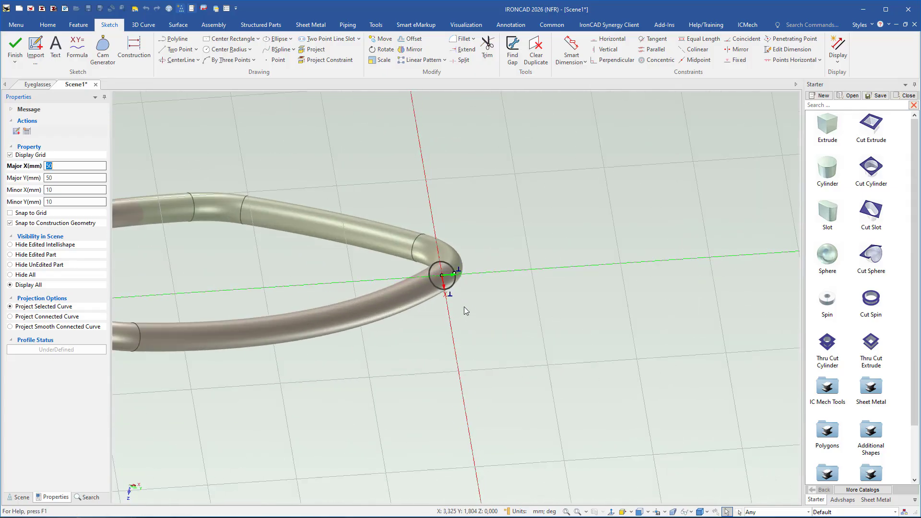
pyautogui.scroll(3, 455, 283)
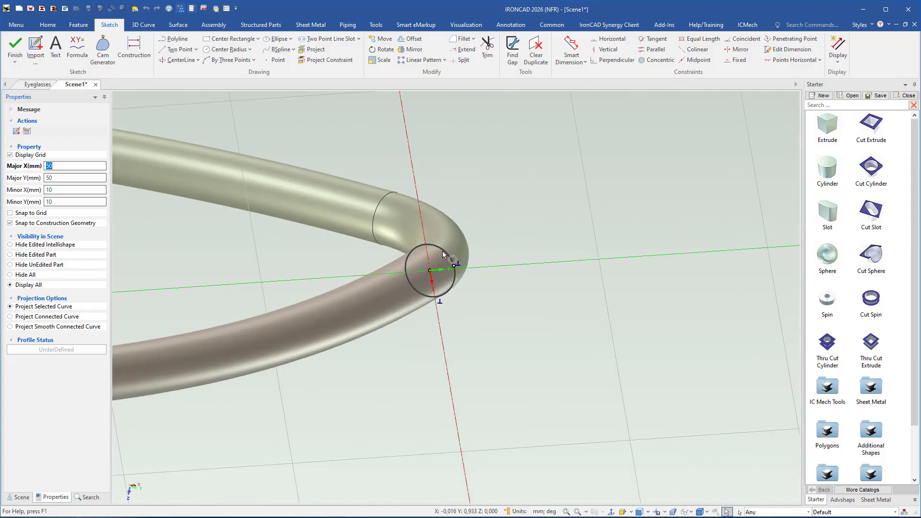
pyautogui.click(443, 252)
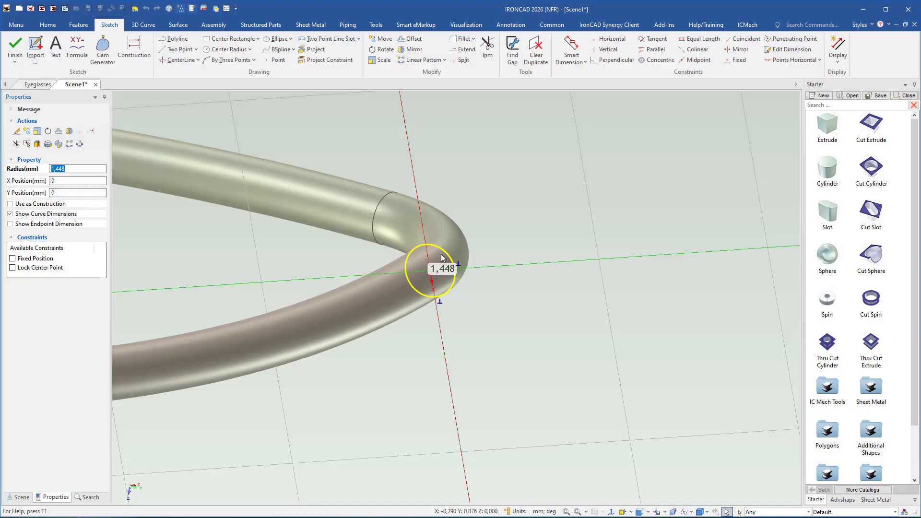
pyautogui.press('Delete')
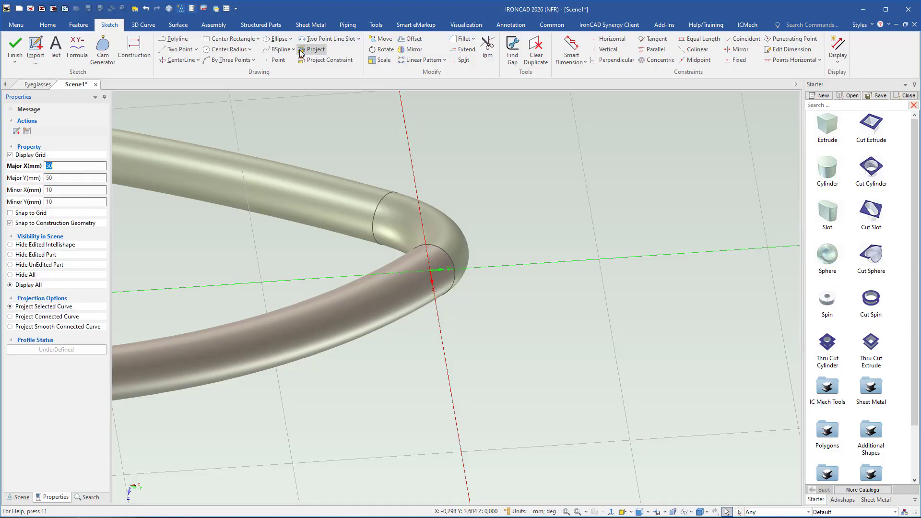
# - Draw a center rectangle on the cross-section origin, about 2 mm long and with a width of 3.5 mm
pyautogui.click(232, 39)
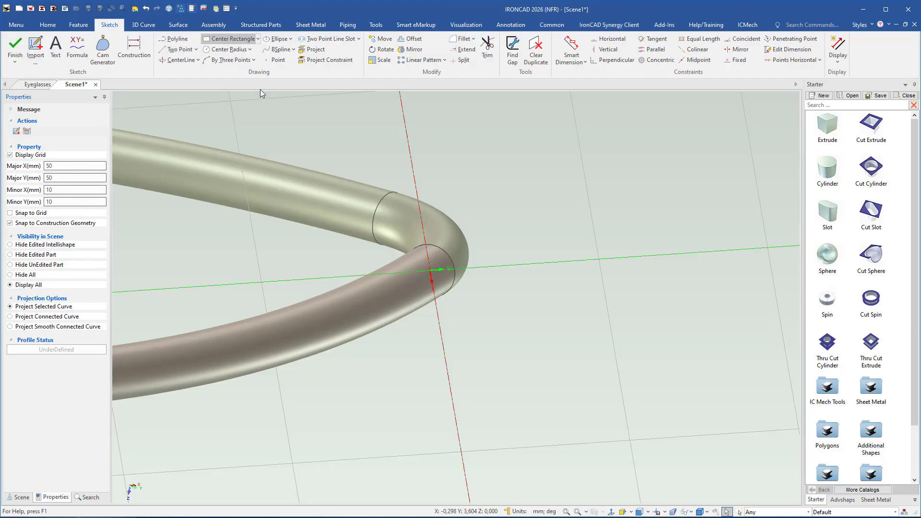
pyautogui.click(430, 270)
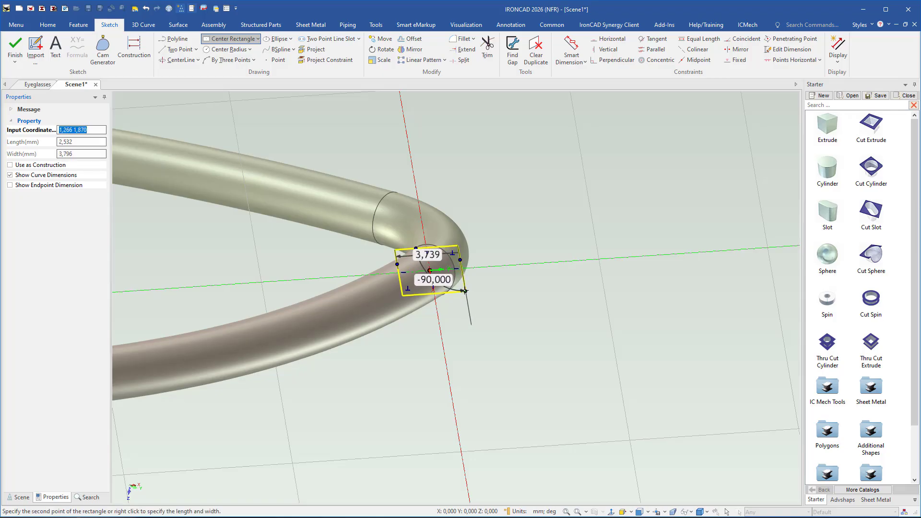
pyautogui.rightClick(467, 291)
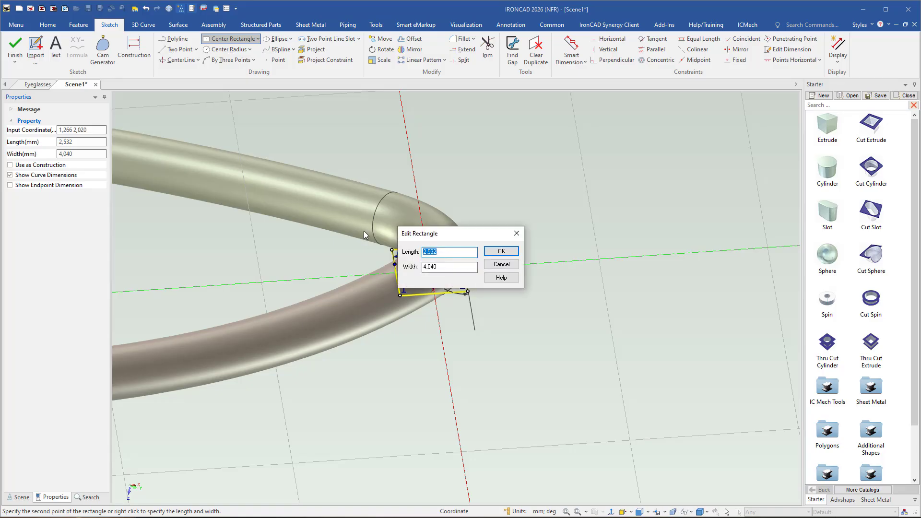
pyautogui.press('Tab')
pyautogui.write('3,5')
pyautogui.press('Return')
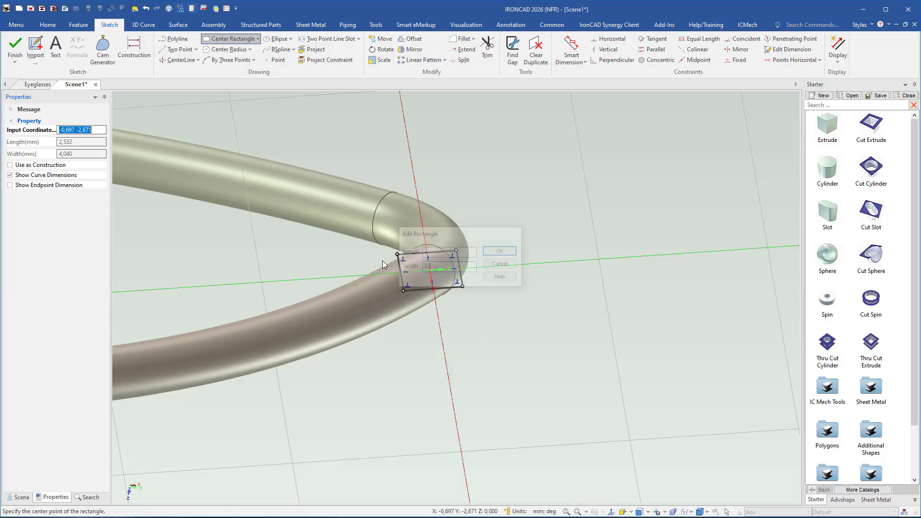
pyautogui.scroll(1, 431, 280)
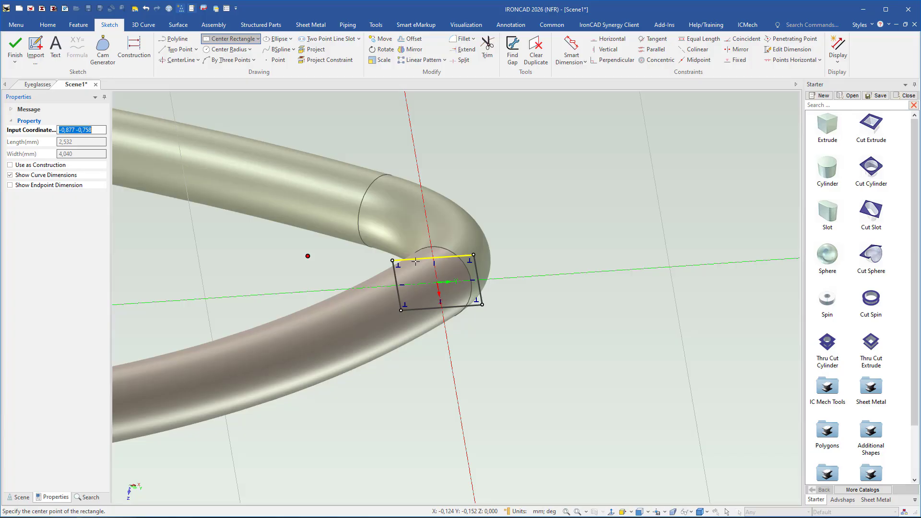
pyautogui.press('Escape')
# - Fillet all four corners of the rectangle with a radius of about 0.4 mm and finish the cross-section edit
pyautogui.moveTo(373, 239); pyautogui.dragTo(522, 337)
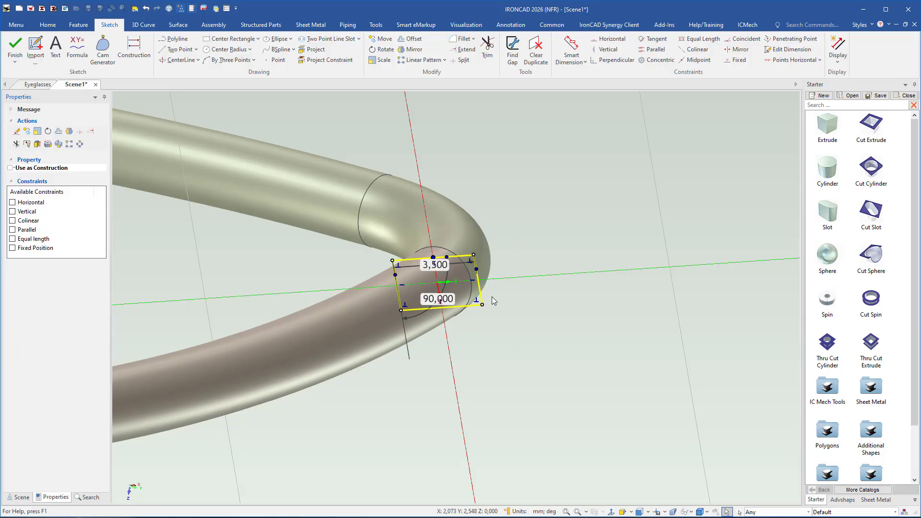
pyautogui.click(461, 39)
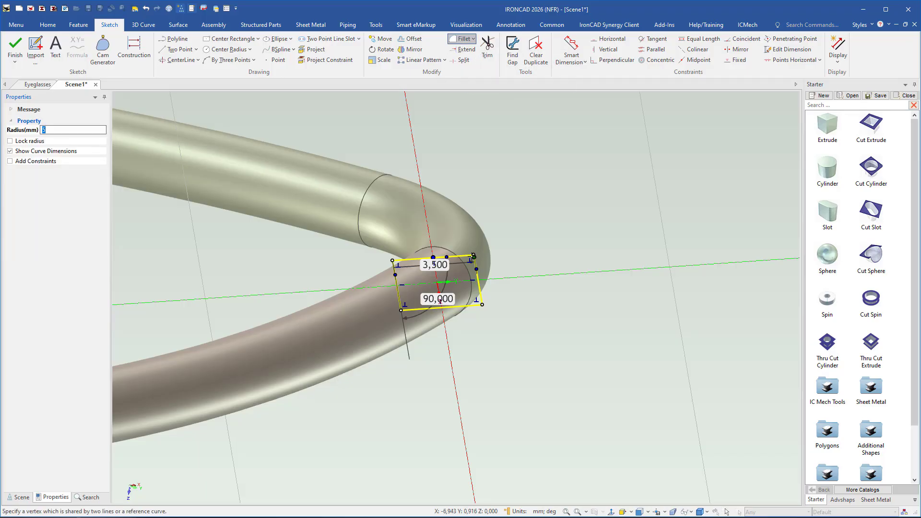
pyautogui.click(473, 254)
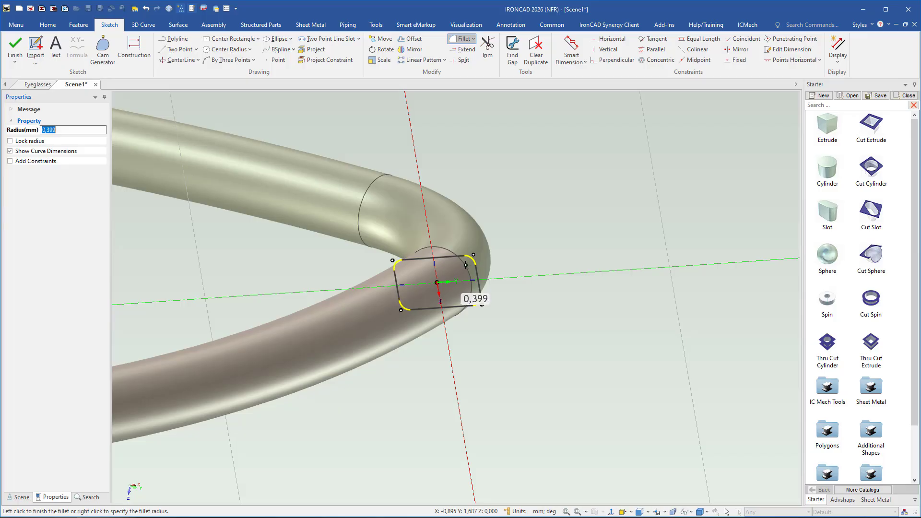
pyautogui.click(465, 264)
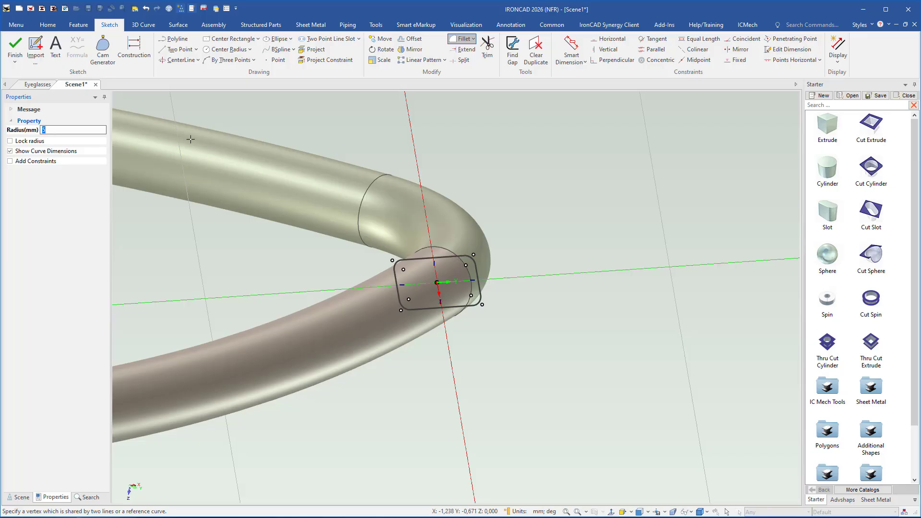
pyautogui.click(13, 45)
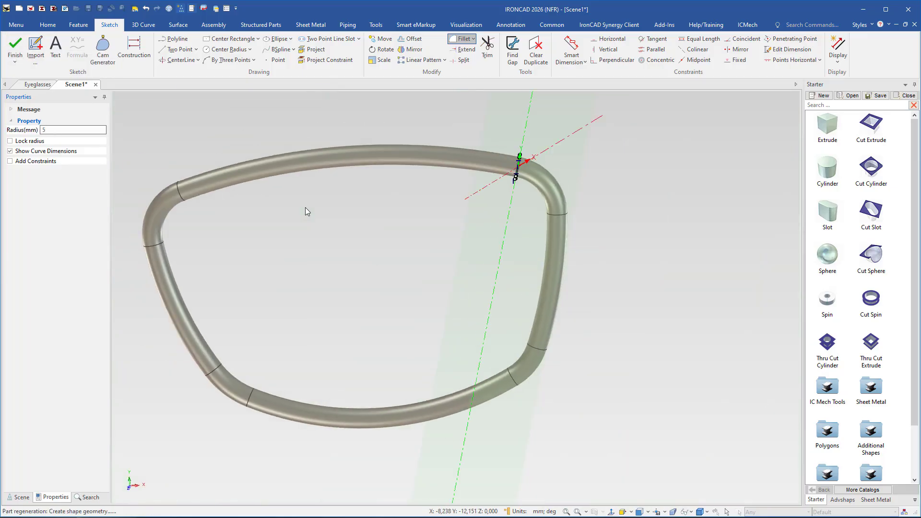
# - Examine the rim with its rounded rectangular cross-section from several angles and clear its selection
pyautogui.moveTo(455, 235)
pyautogui.mouseDown(button='middle')
pyautogui.moveTo(409, 312)
pyautogui.moveTo(436, 246)
pyautogui.moveTo(453, 234)
pyautogui.mouseUp(button='middle')
pyautogui.keyDown('shift'); pyautogui.moveTo(456, 236); pyautogui.dragTo(477, 321, button='middle'); pyautogui.keyUp('shift')
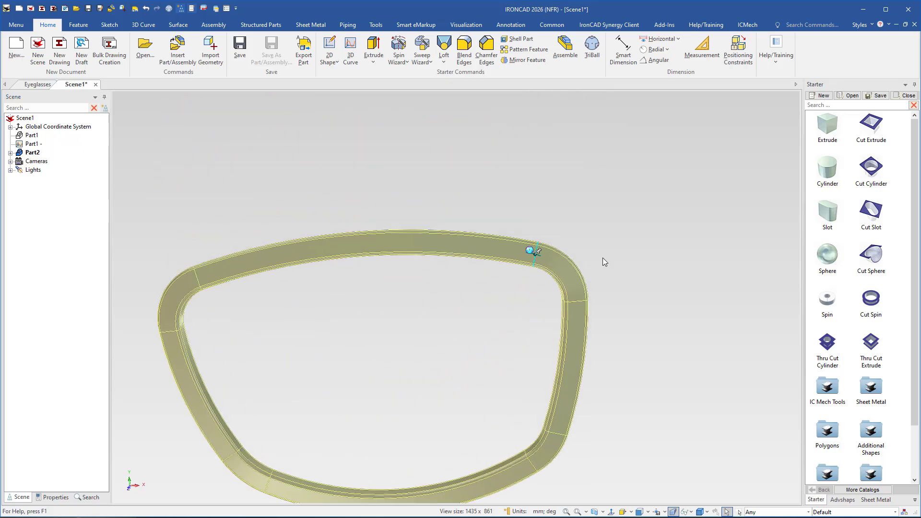
pyautogui.moveTo(545, 262); pyautogui.dragTo(573, 214, button='middle')
pyautogui.moveTo(423, 279); pyautogui.dragTo(437, 239, button='middle')
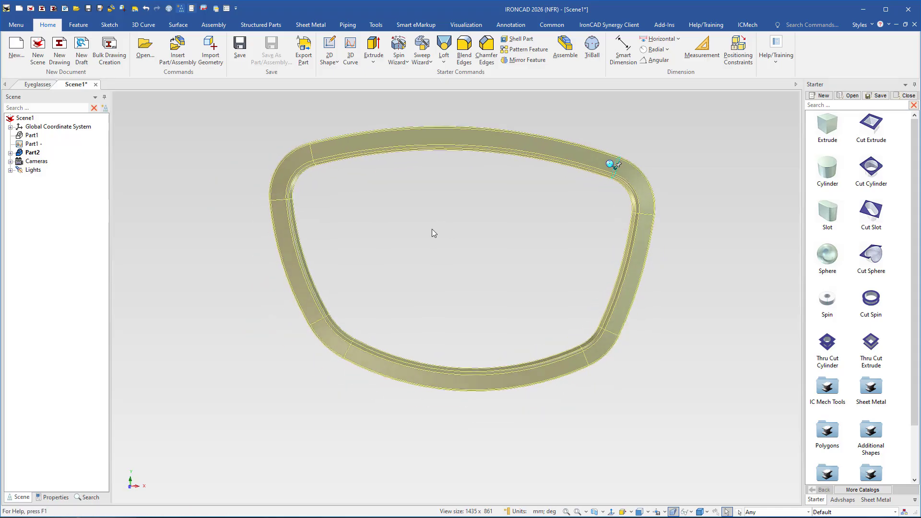
pyautogui.moveTo(426, 254); pyautogui.dragTo(413, 178, button='middle')
pyautogui.click(410, 169)
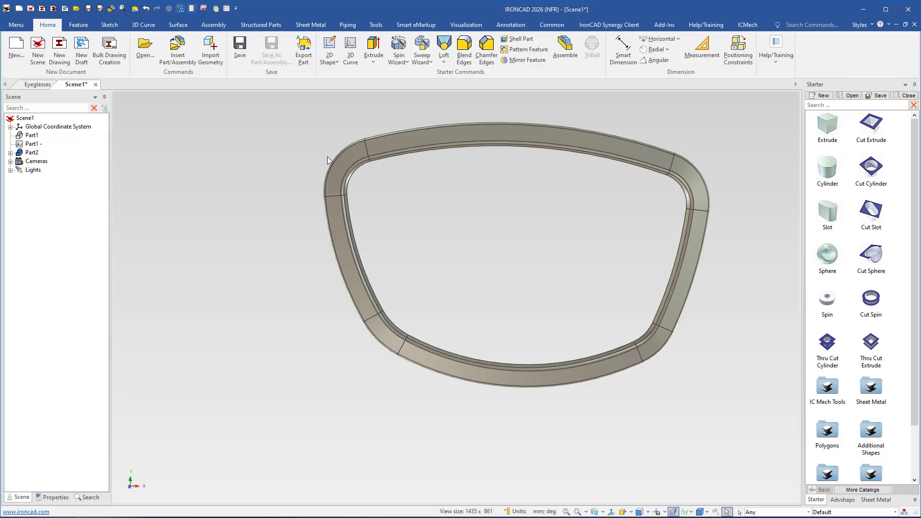
pyautogui.moveTo(492, 280); pyautogui.dragTo(474, 295, button='middle')
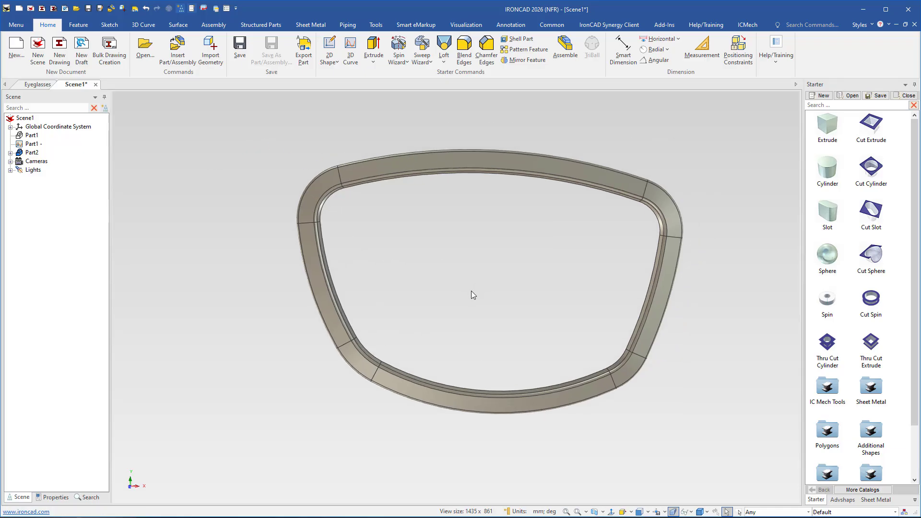